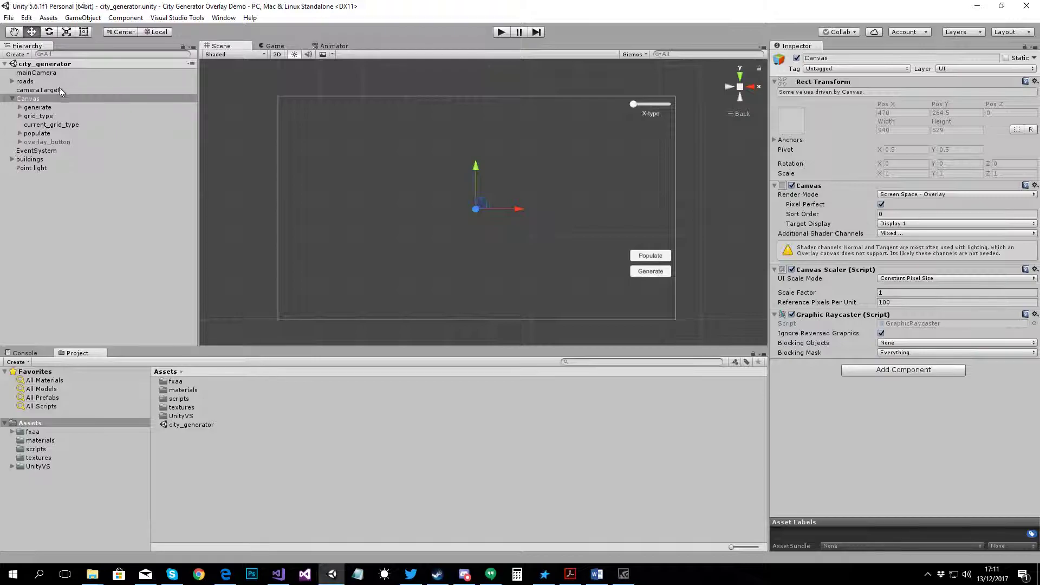
- Test-run the city generator: generate a road grid, fill it with buildings, then stop
{"action": "left_click", "coordinate": [501, 32]}
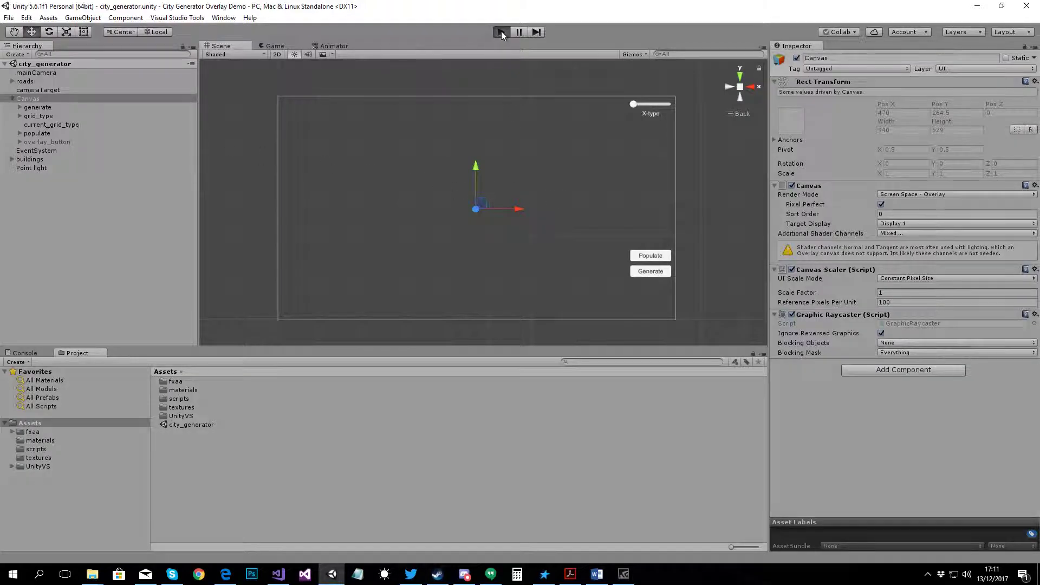
{"action": "left_click", "coordinate": [708, 284]}
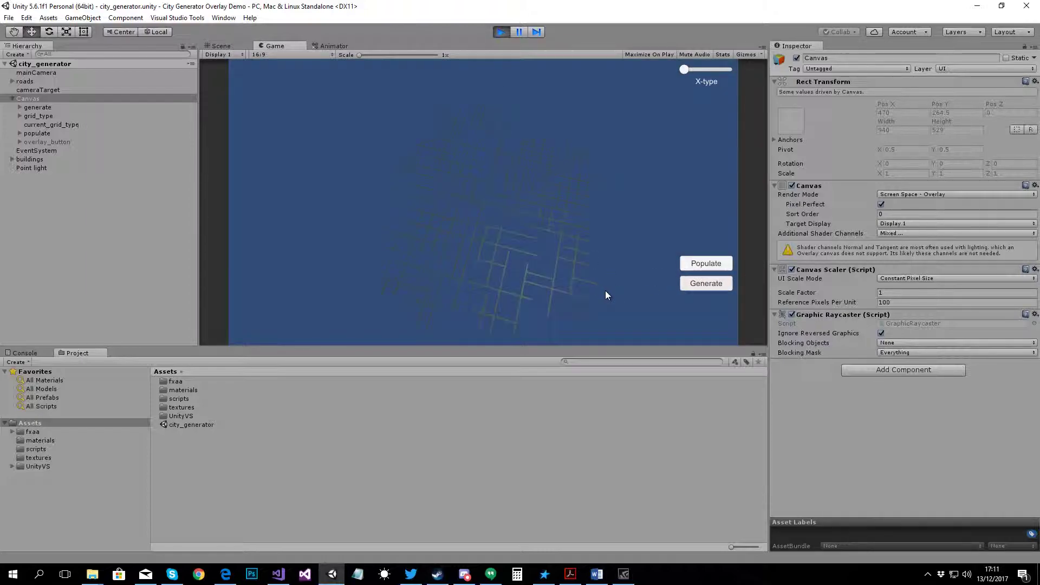
{"action": "left_click", "coordinate": [707, 264]}
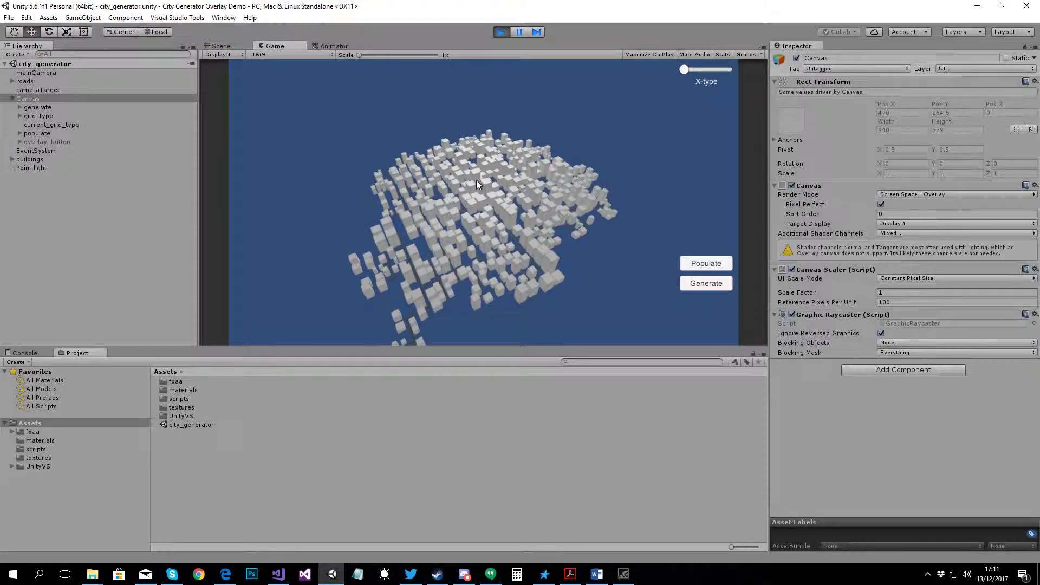
{"action": "left_click", "coordinate": [501, 33]}
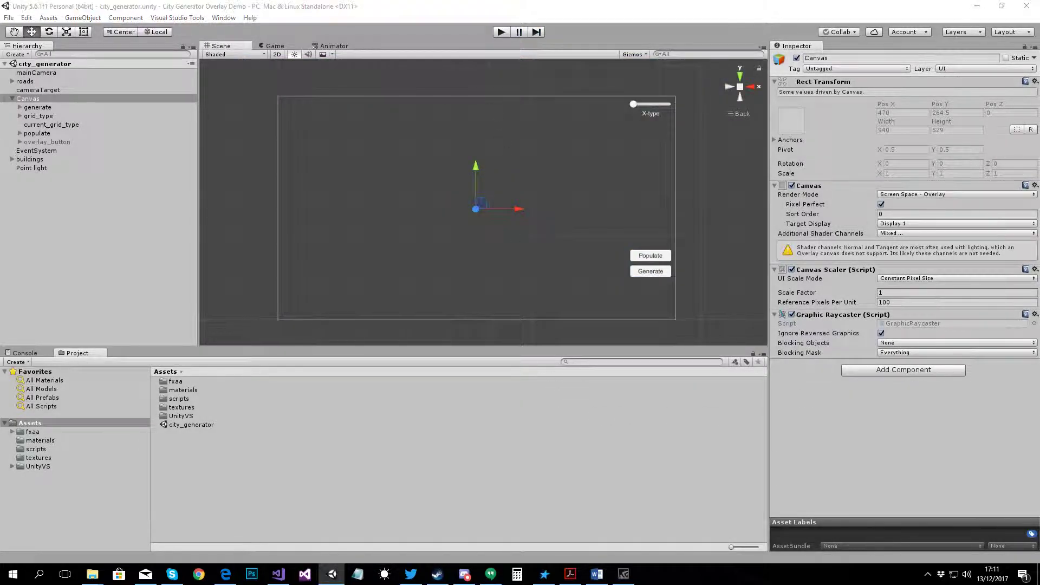
- Import all files of the Interactve Wallpaper and overlay package into Assets
{"action": "left_click_drag", "start_coordinate": [0, 514], "coordinate": [255, 492]}
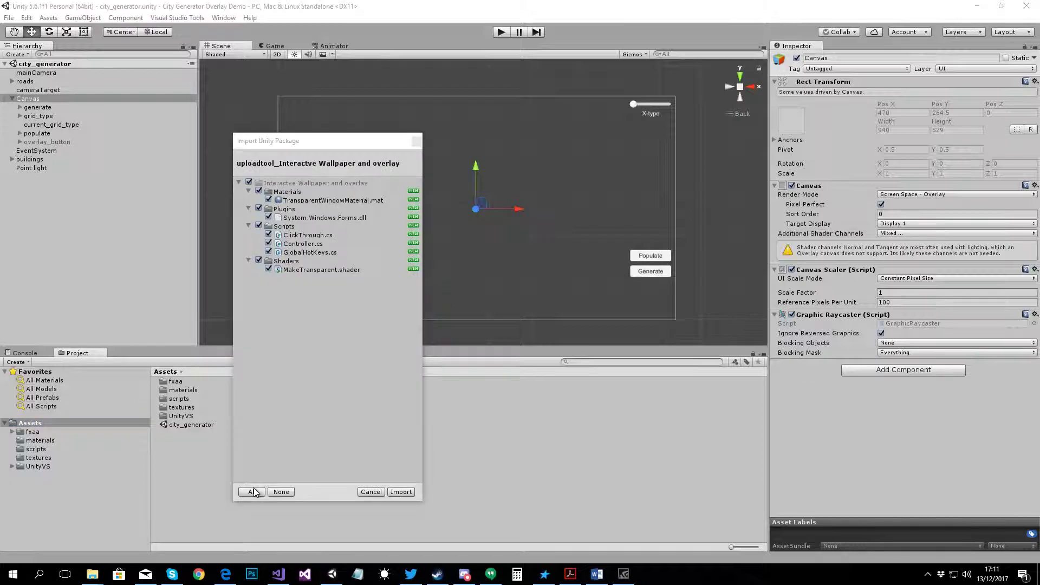
{"action": "left_click", "coordinate": [400, 491]}
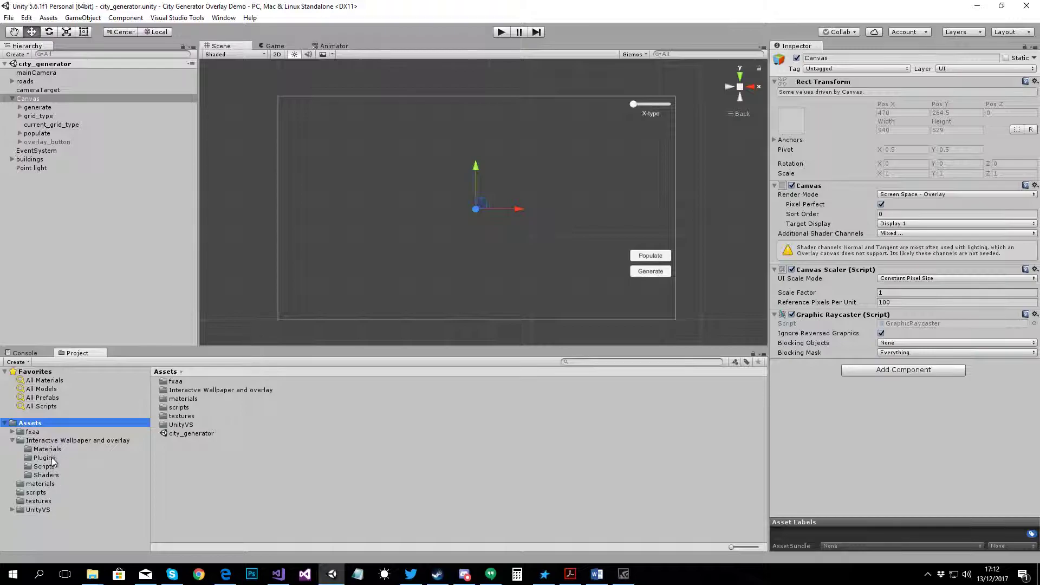
{"action": "left_click", "coordinate": [52, 458]}
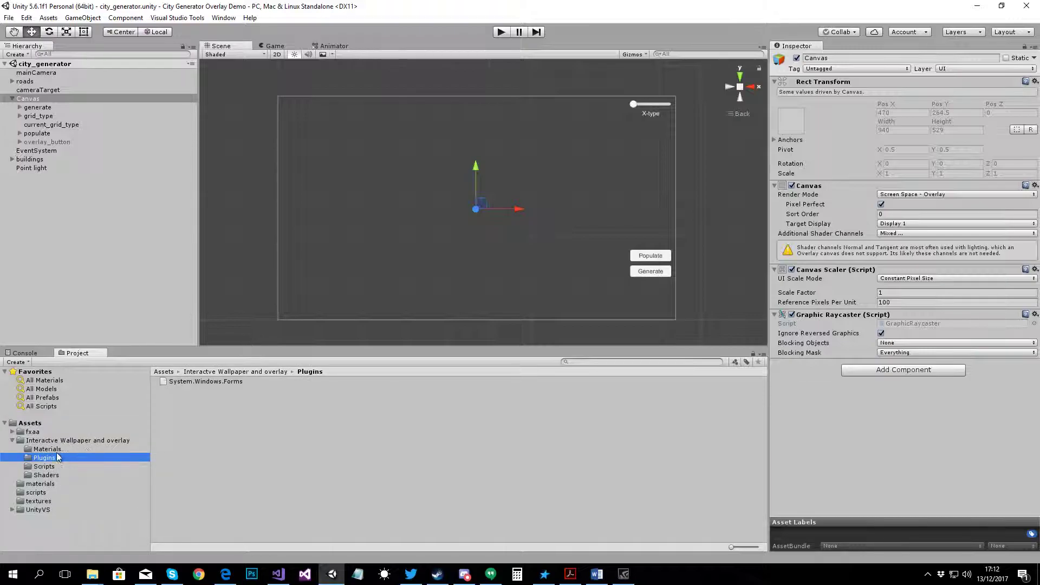
- Move the Plugins folder holding System.Windows.Forms from the package up to the Assets root
{"action": "left_click_drag", "start_coordinate": [59, 456], "coordinate": [45, 424]}
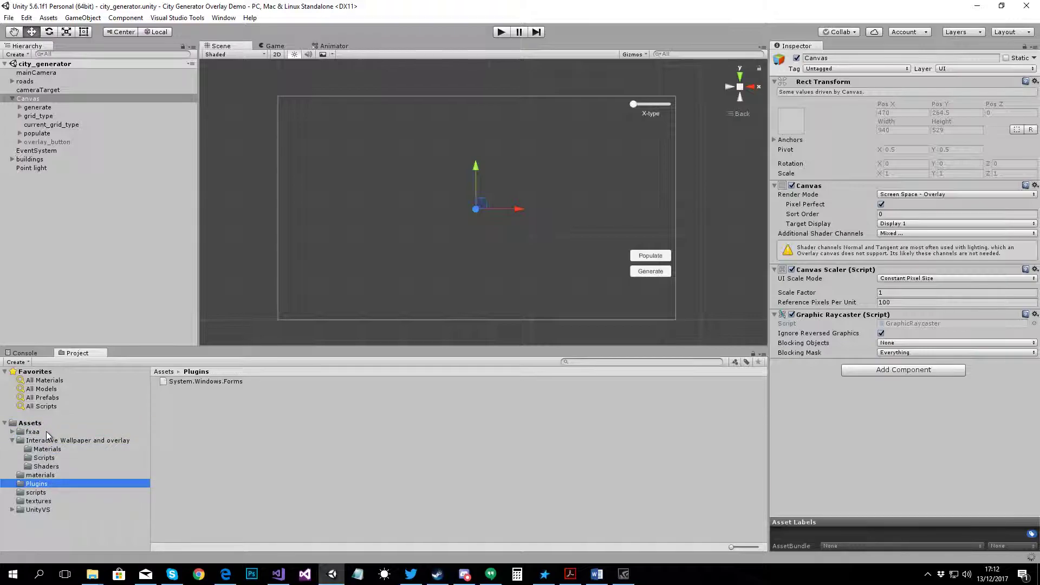
{"action": "left_click", "coordinate": [46, 458]}
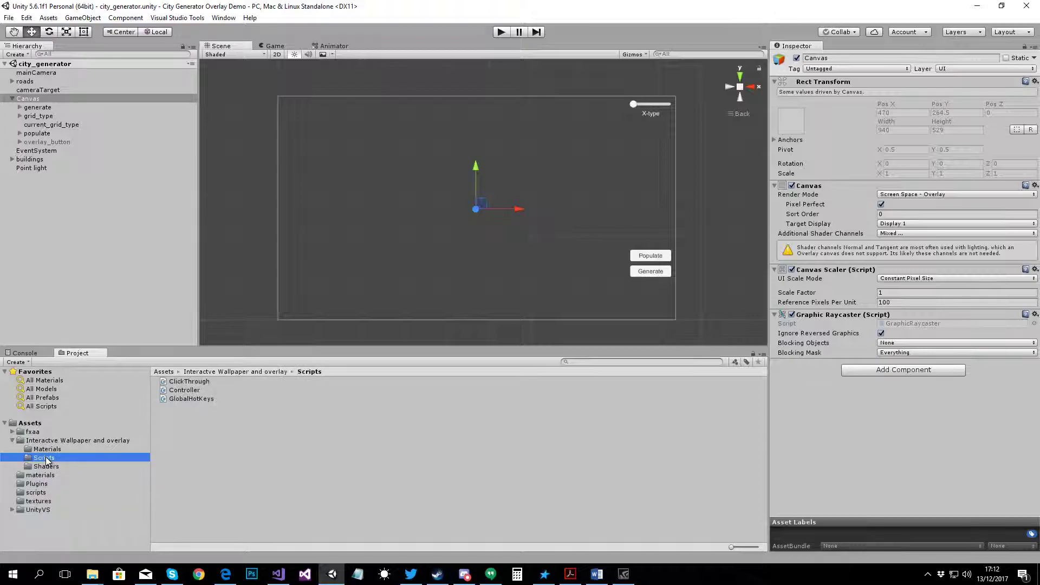
- In Player Settings > Other Settings, change Api Compatibility Level from .NET 2.0 Subset to .NET 2.0
{"action": "left_click", "coordinate": [27, 18]}
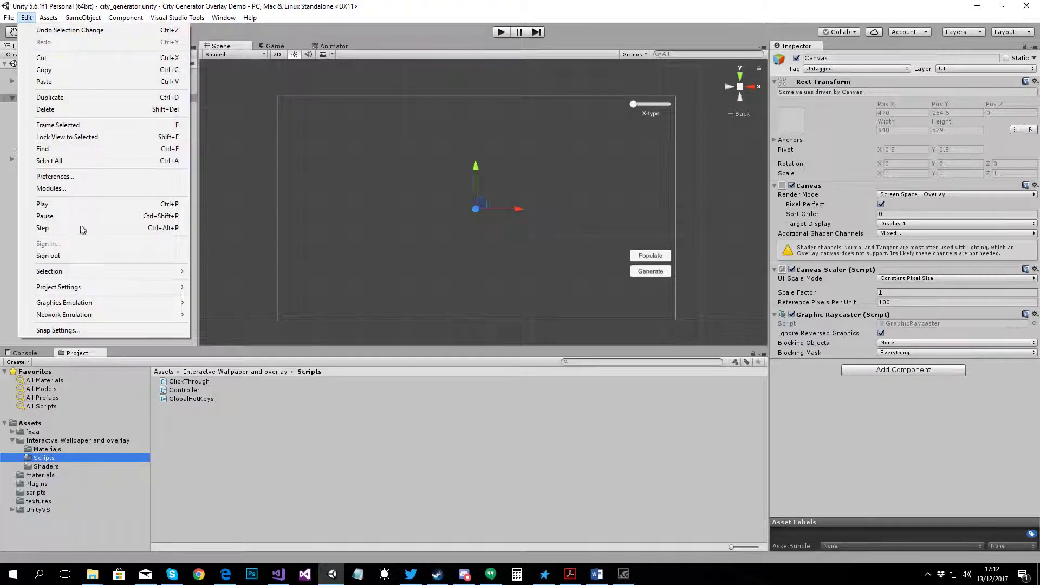
{"action": "mouse_move", "coordinate": [81, 287]}
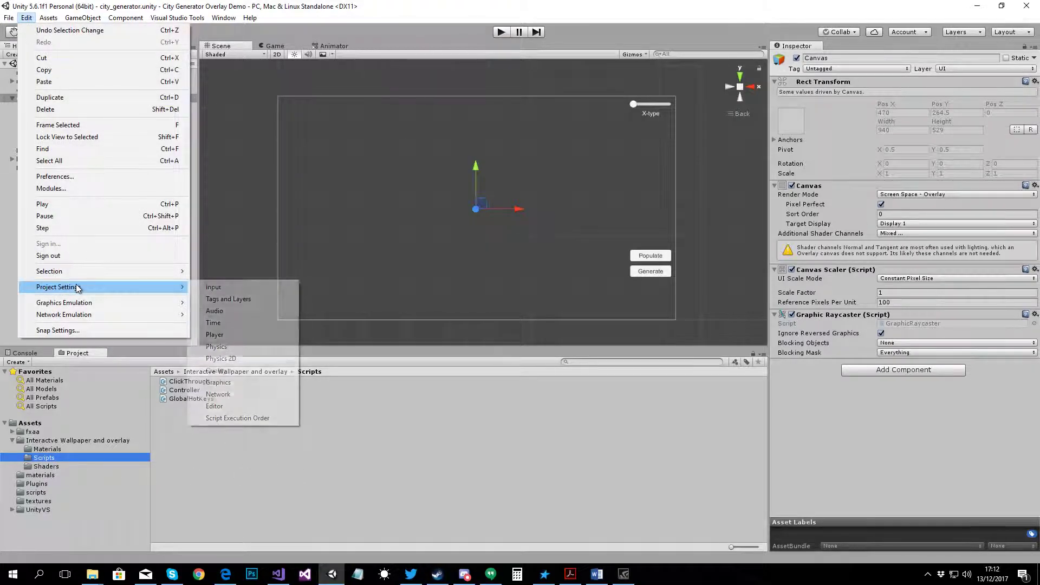
{"action": "left_click", "coordinate": [227, 335]}
{"action": "left_click", "coordinate": [815, 267]}
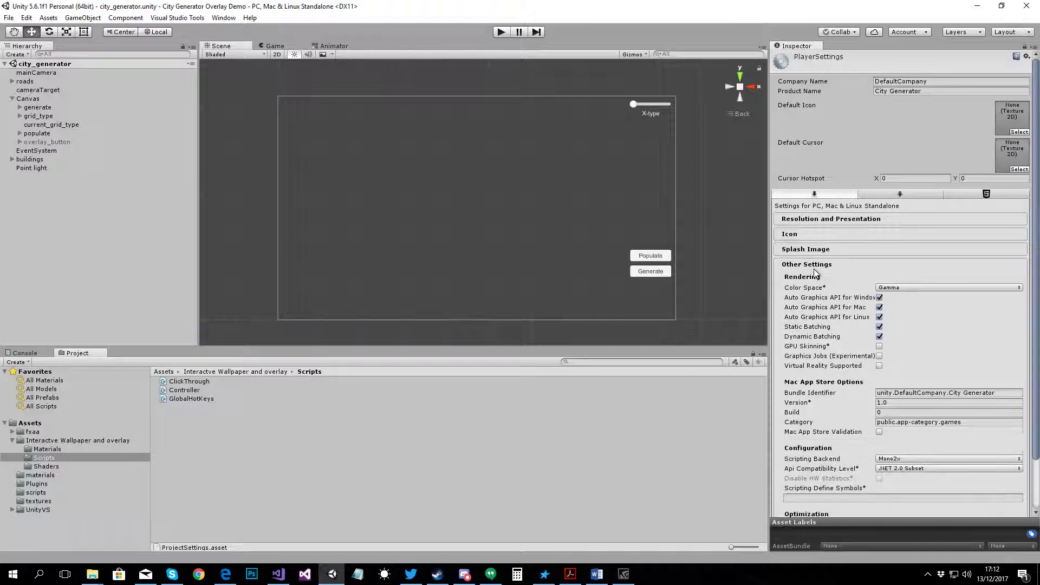
{"action": "scroll", "coordinate": [827, 339], "scroll_direction": "down", "scroll_amount": 4}
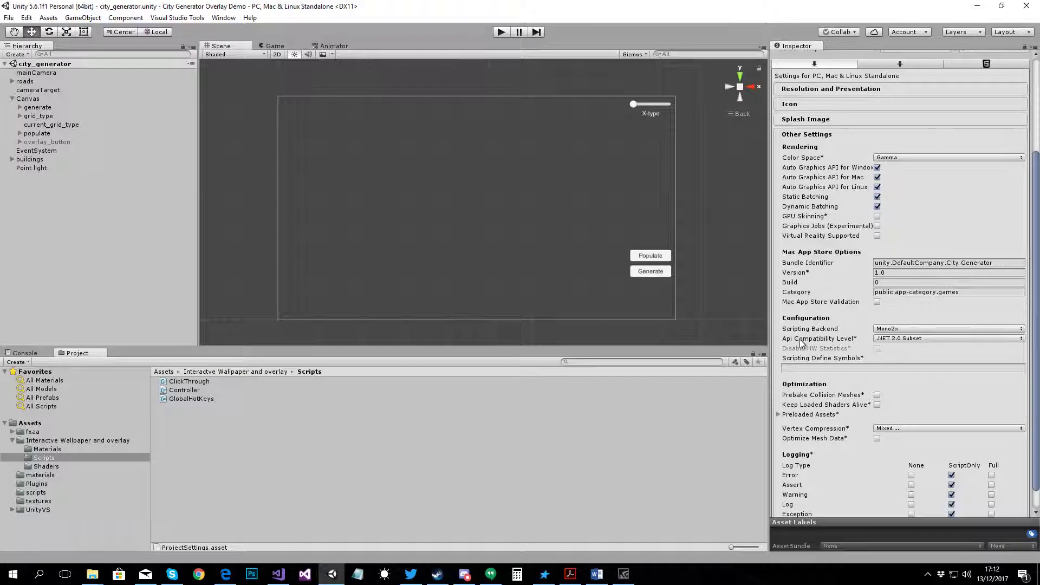
{"action": "left_click", "coordinate": [895, 339]}
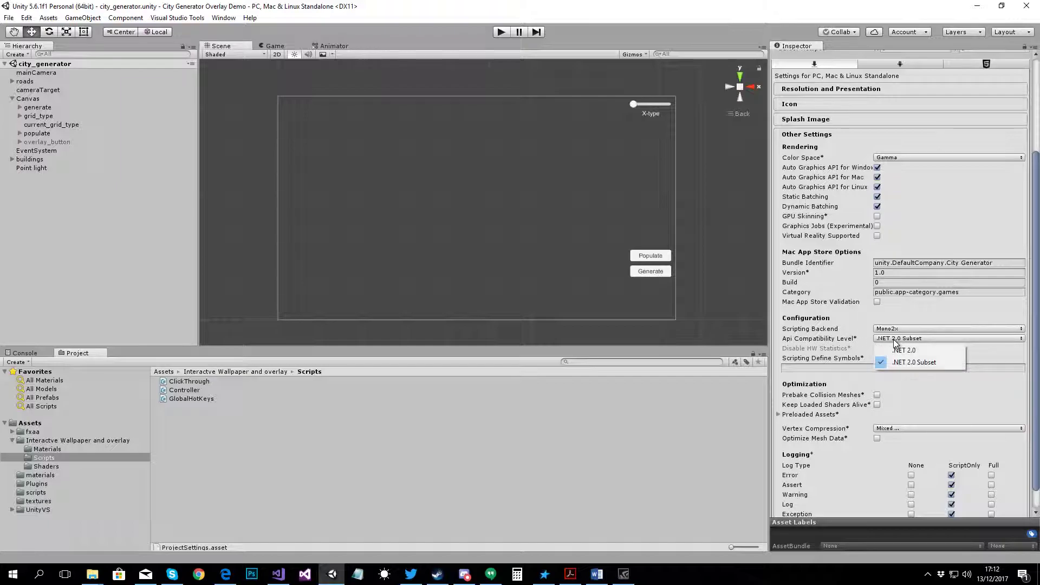
{"action": "left_click", "coordinate": [921, 350]}
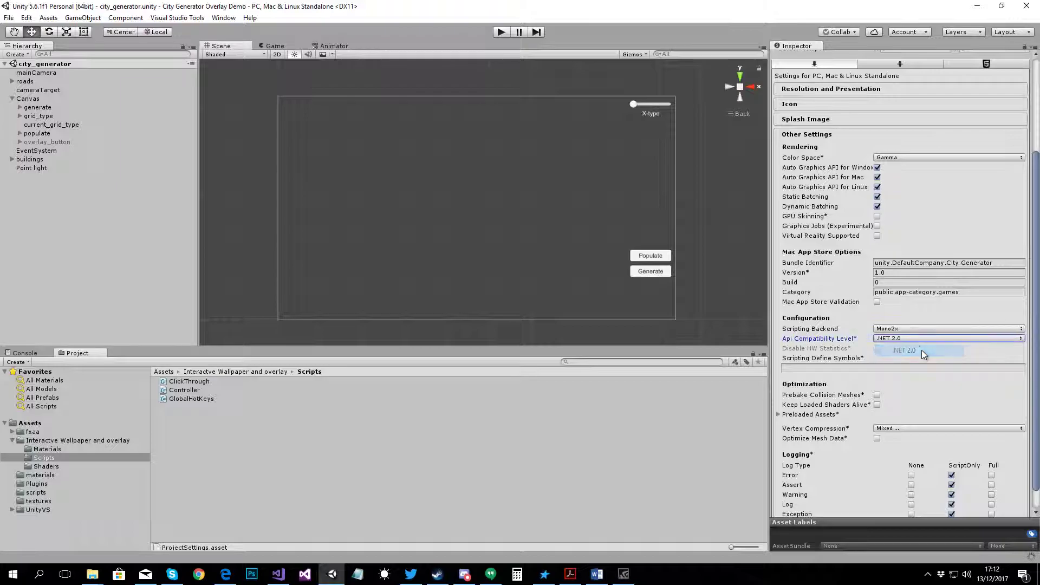
- Enable Visible In Background under Player Settings' Resolution and Presentation section
{"action": "left_click", "coordinate": [817, 136]}
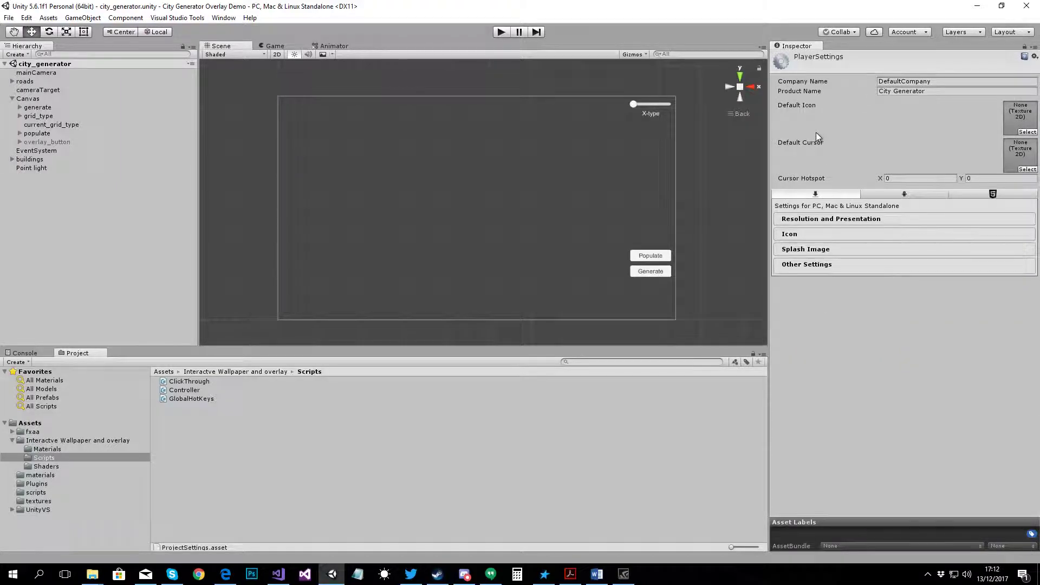
{"action": "left_click", "coordinate": [817, 219]}
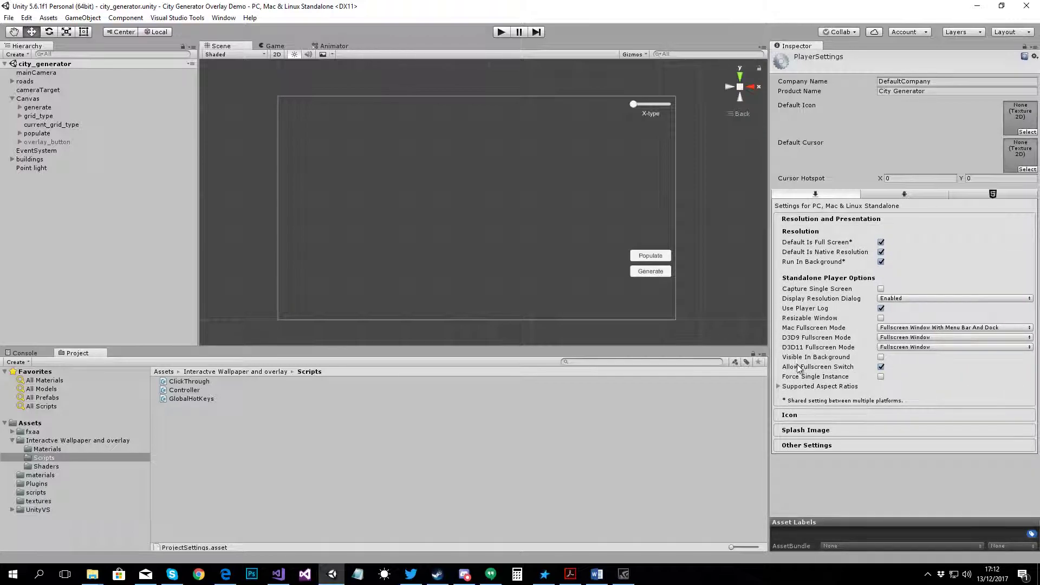
{"action": "left_click", "coordinate": [881, 358]}
- Add the ClickThrough and Controller scripts from the package's Scripts folder to mainCamera
{"action": "left_click", "coordinate": [43, 75]}
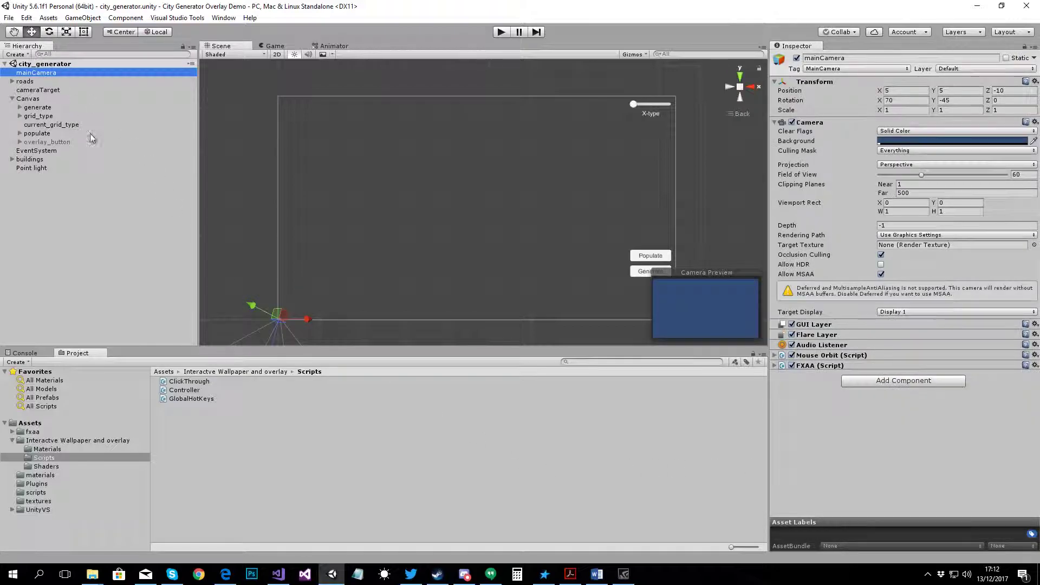
{"action": "left_click", "coordinate": [61, 460]}
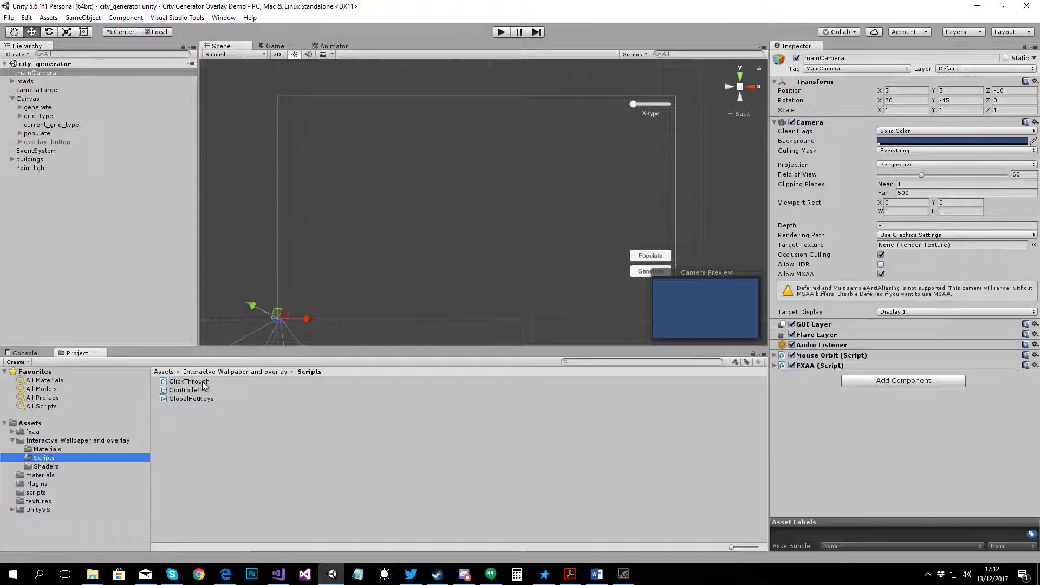
{"action": "left_click_drag", "start_coordinate": [195, 386], "coordinate": [50, 74]}
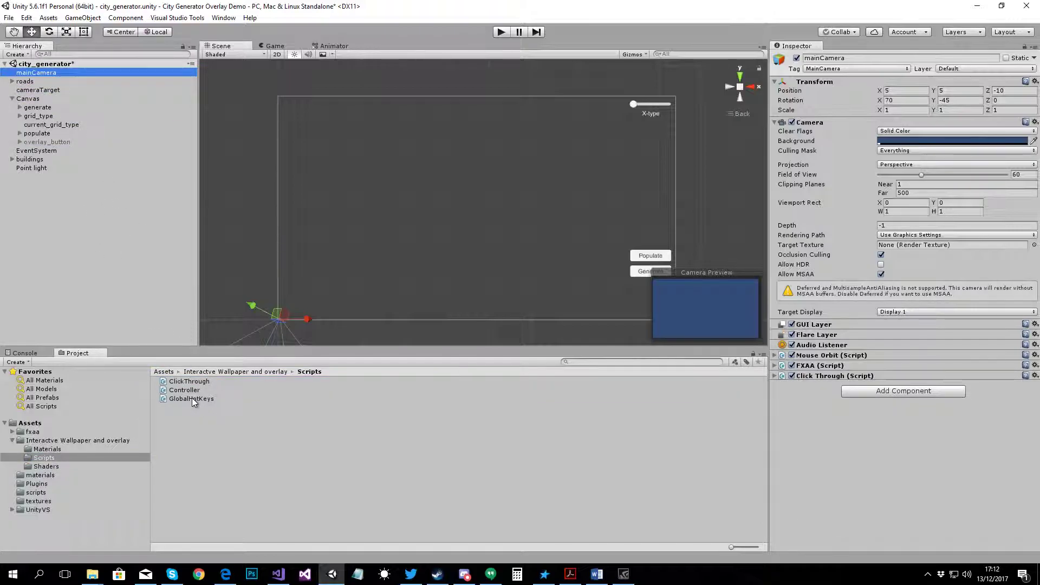
{"action": "left_click_drag", "start_coordinate": [191, 388], "coordinate": [52, 74]}
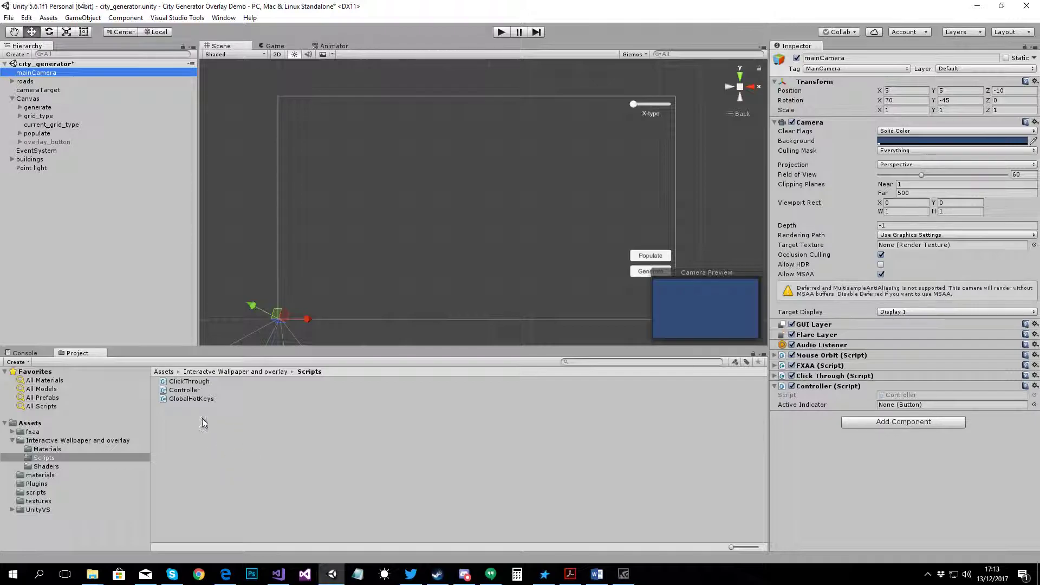
- Save the scene and set the Click Through Material to TransparentWindowMaterial
{"action": "key", "text": "ctrl+s"}
{"action": "left_click", "coordinate": [850, 374]}
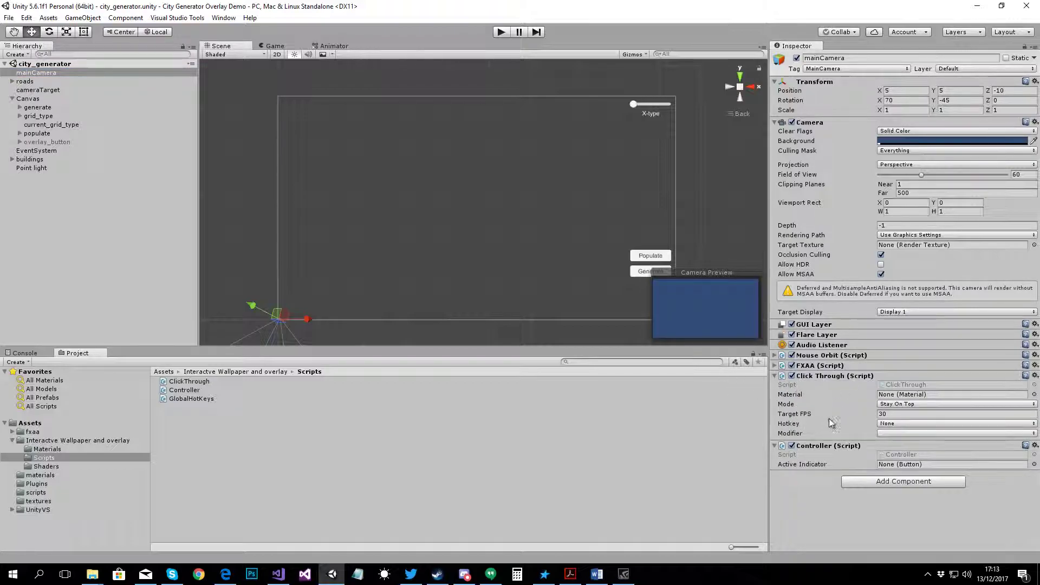
{"action": "left_click", "coordinate": [894, 395]}
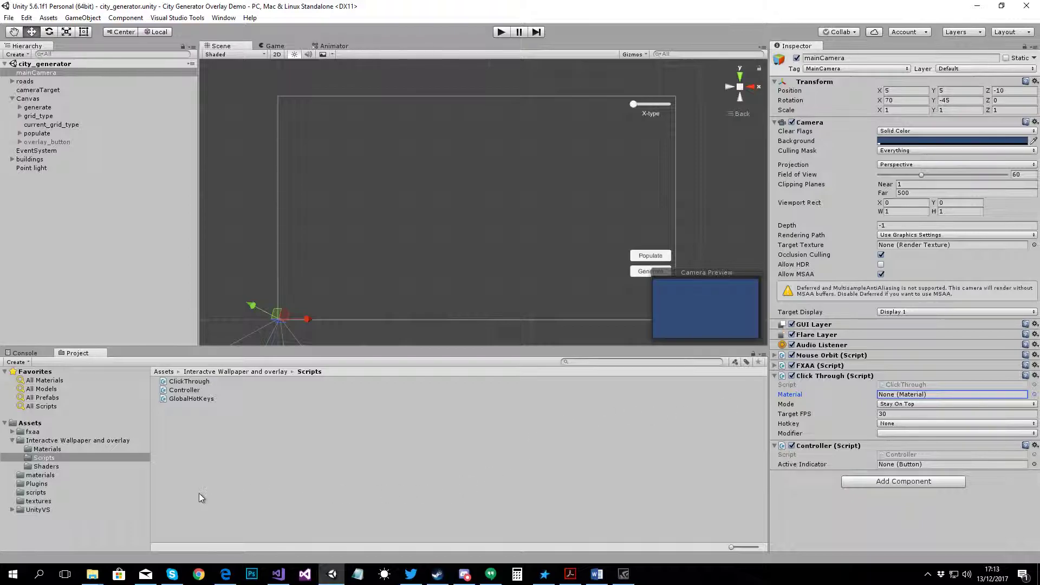
{"action": "left_click", "coordinate": [47, 449]}
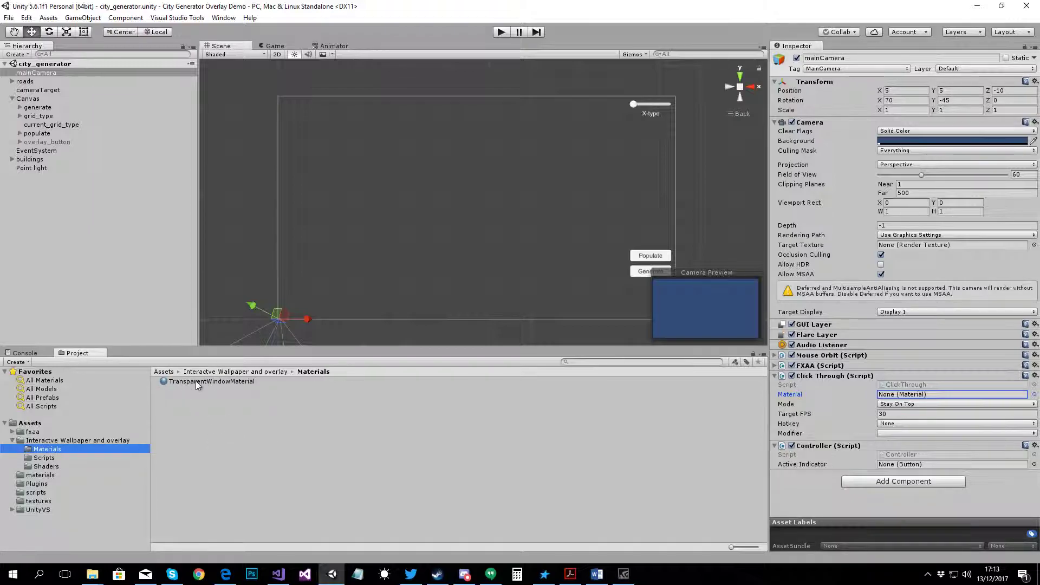
{"action": "left_click_drag", "start_coordinate": [176, 382], "coordinate": [901, 397]}
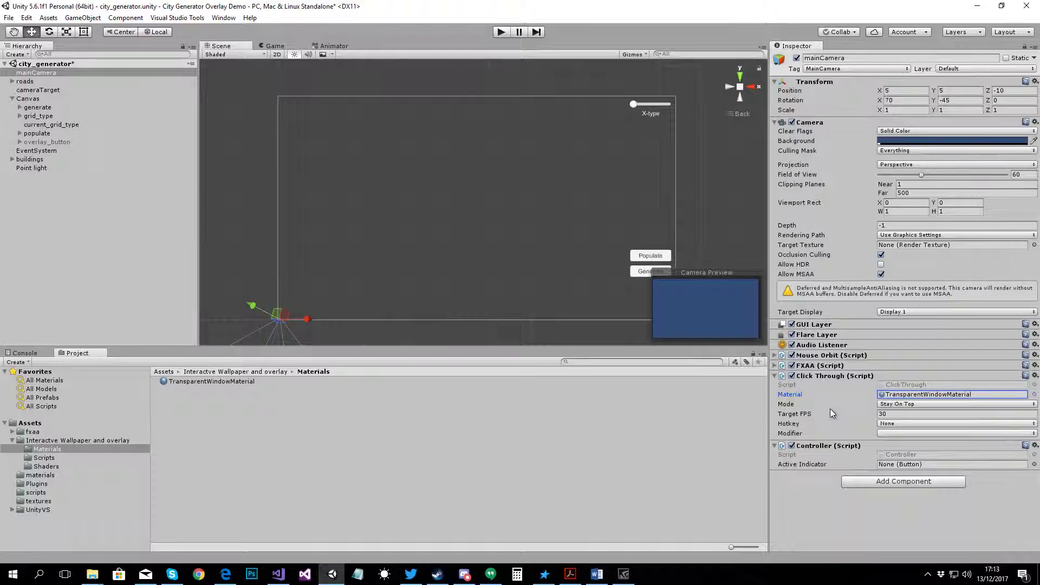
{"action": "left_click", "coordinate": [897, 404]}
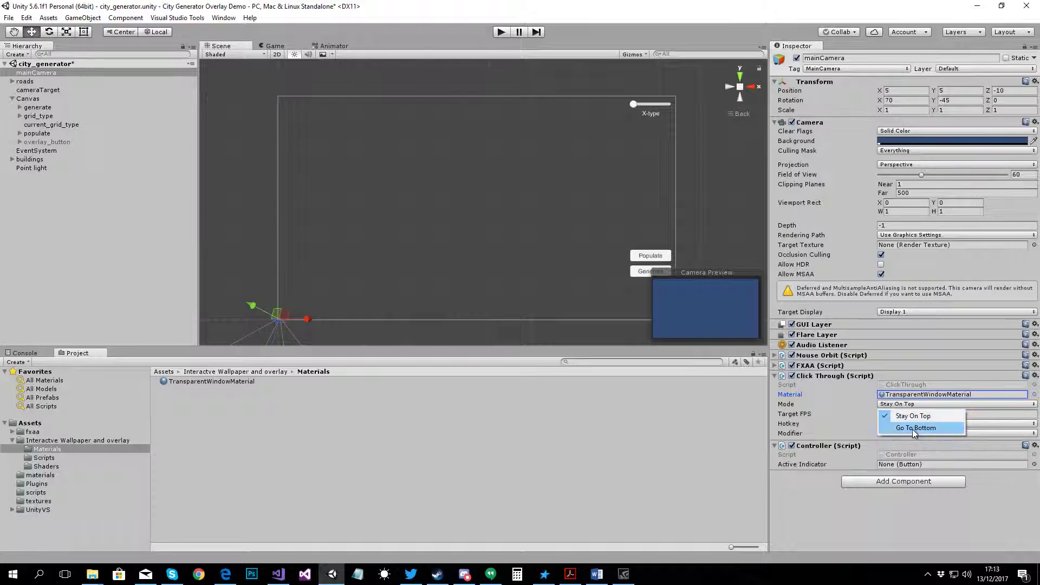
- Switch the Click Through mode to Go To Bottom and edit the Target FPS value
{"action": "left_click", "coordinate": [915, 428]}
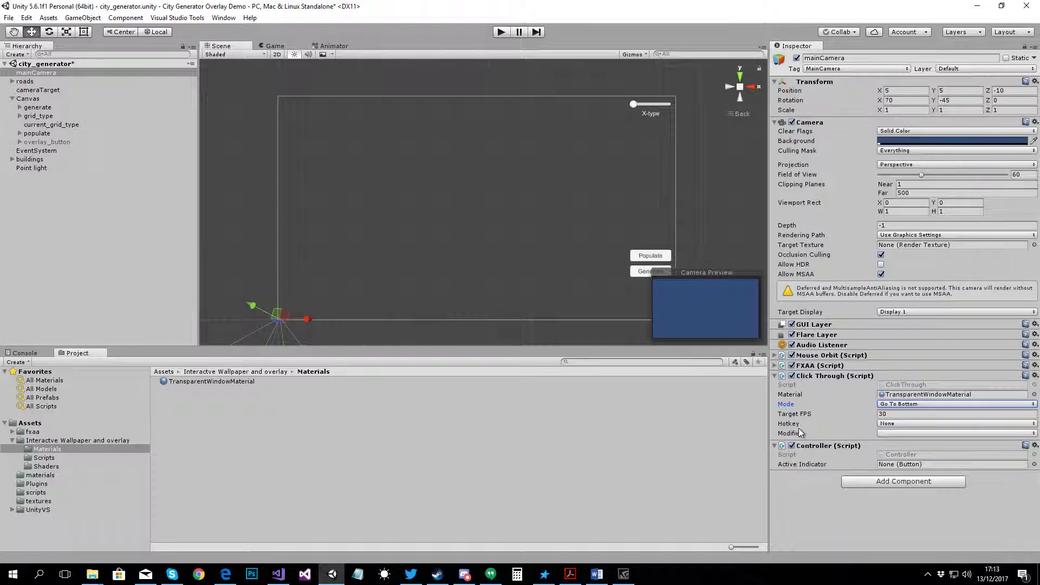
{"action": "left_click", "coordinate": [896, 414]}
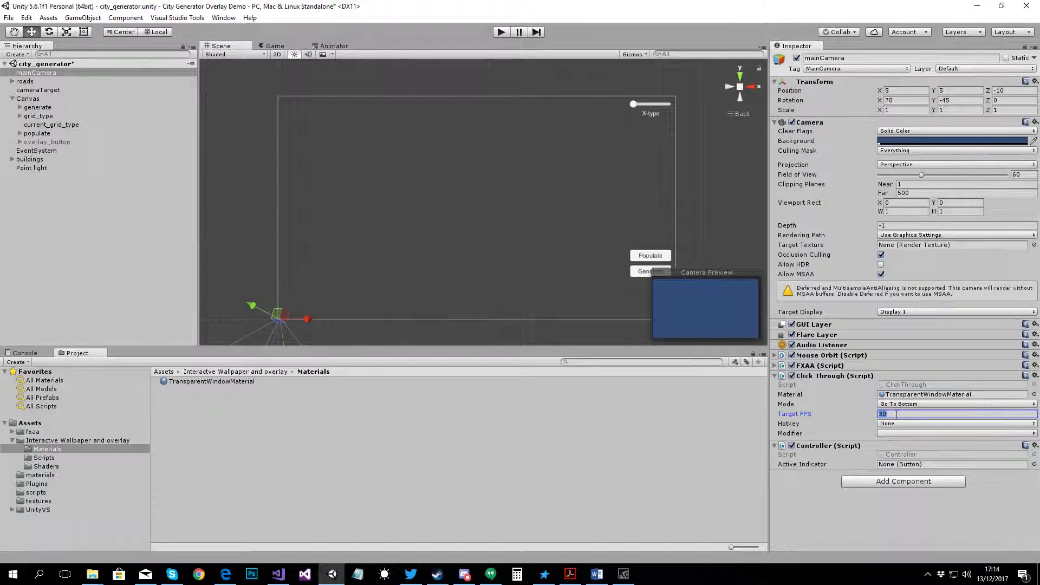
{"action": "left_click", "coordinate": [897, 414]}
{"action": "left_click", "coordinate": [796, 426]}
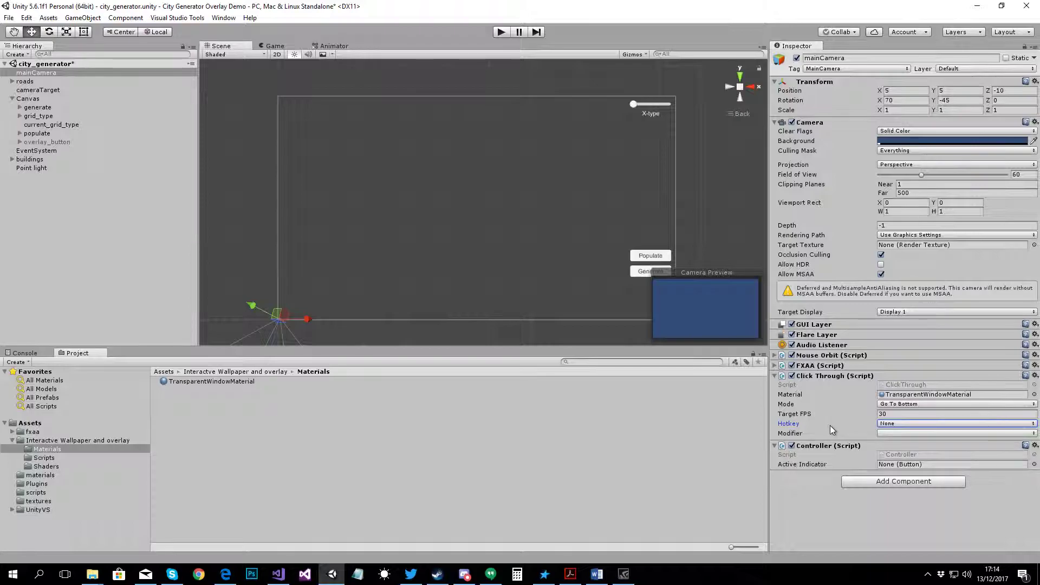
- Set the Click Through toggle hotkey to I with the Control modifier
{"action": "left_click", "coordinate": [901, 424]}
{"action": "mouse_move", "coordinate": [890, 578]}
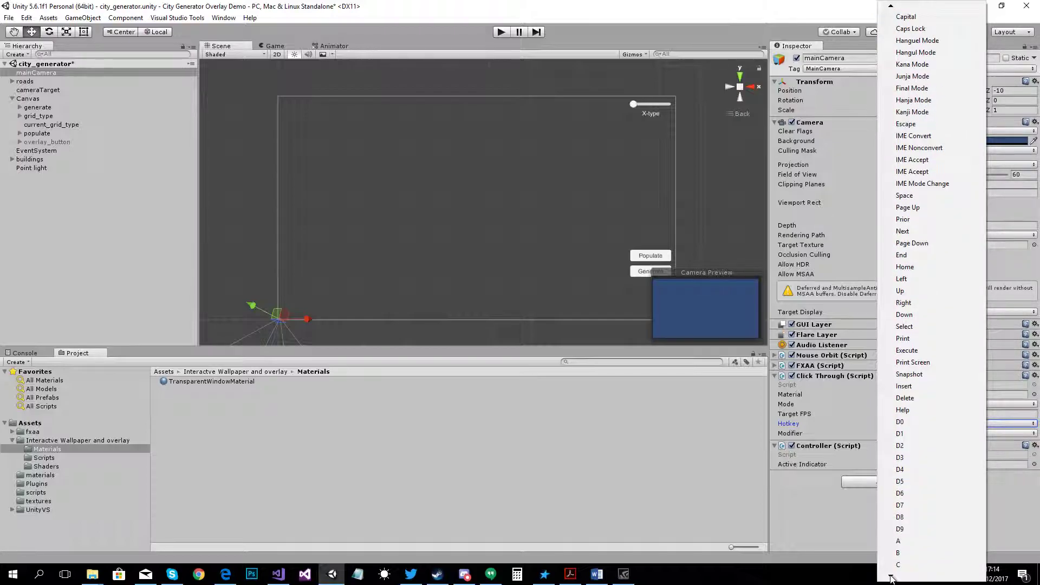
{"action": "left_click", "coordinate": [911, 512]}
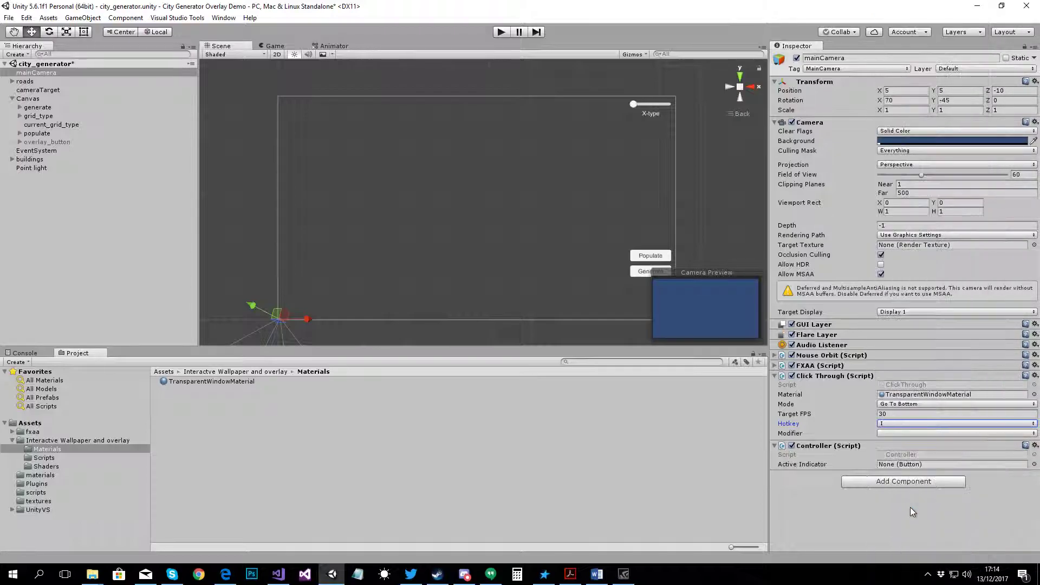
{"action": "left_click", "coordinate": [886, 433]}
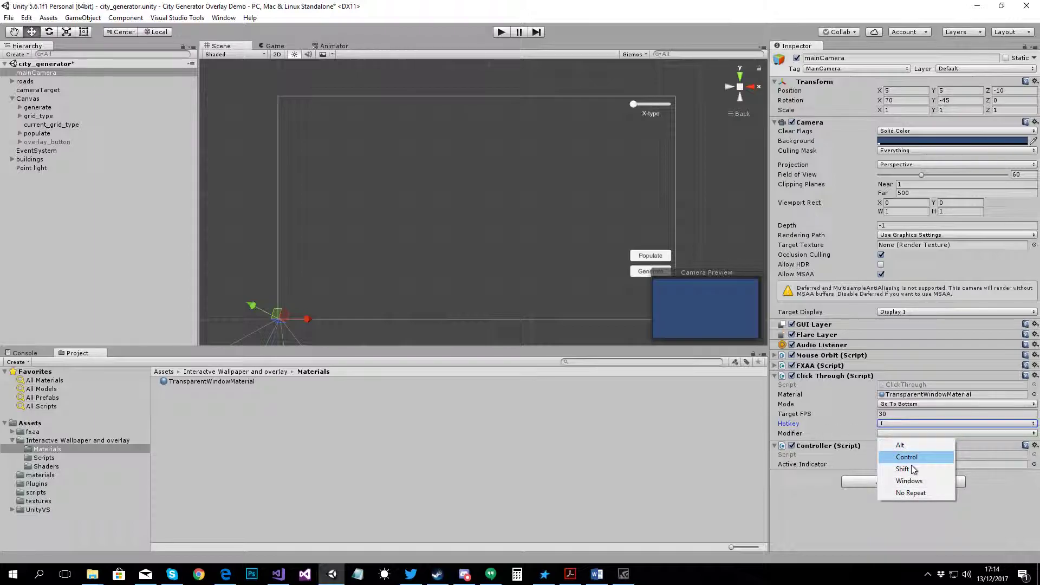
{"action": "left_click", "coordinate": [914, 458]}
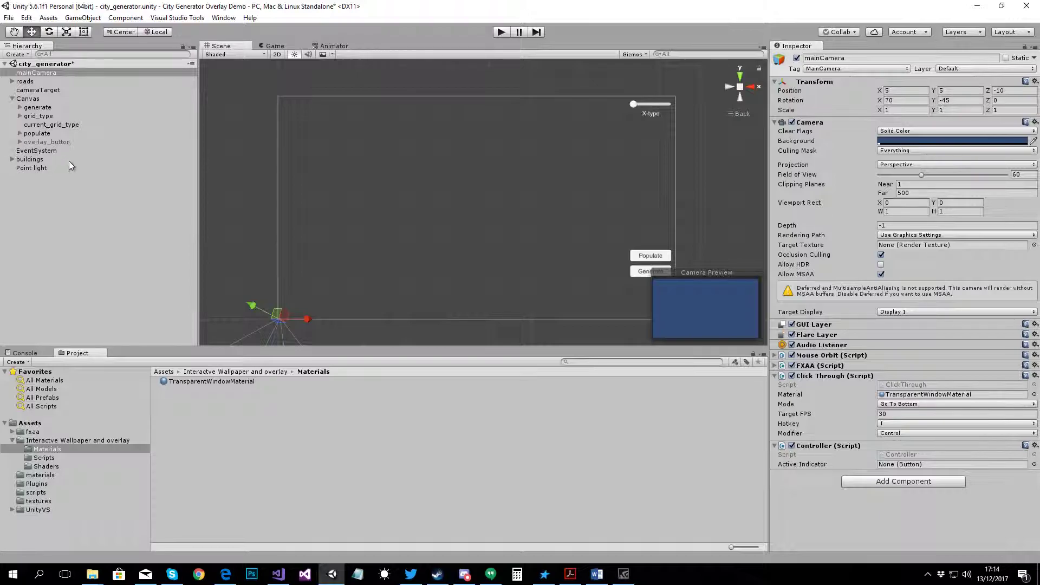
- Activate overlay_button and make mainCamera the target of its On Click event
{"action": "left_click", "coordinate": [48, 142]}
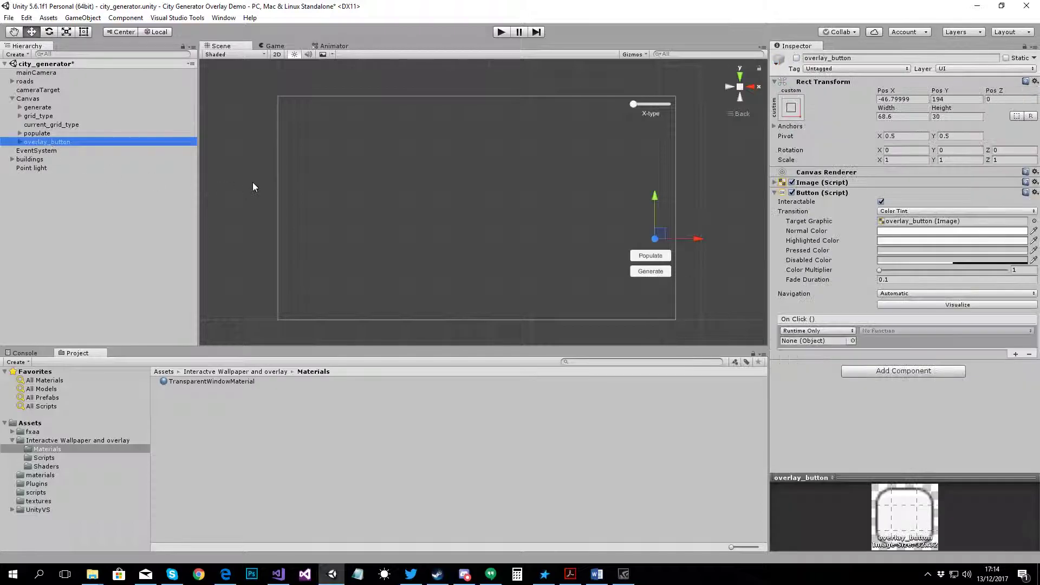
{"action": "left_click", "coordinate": [796, 58]}
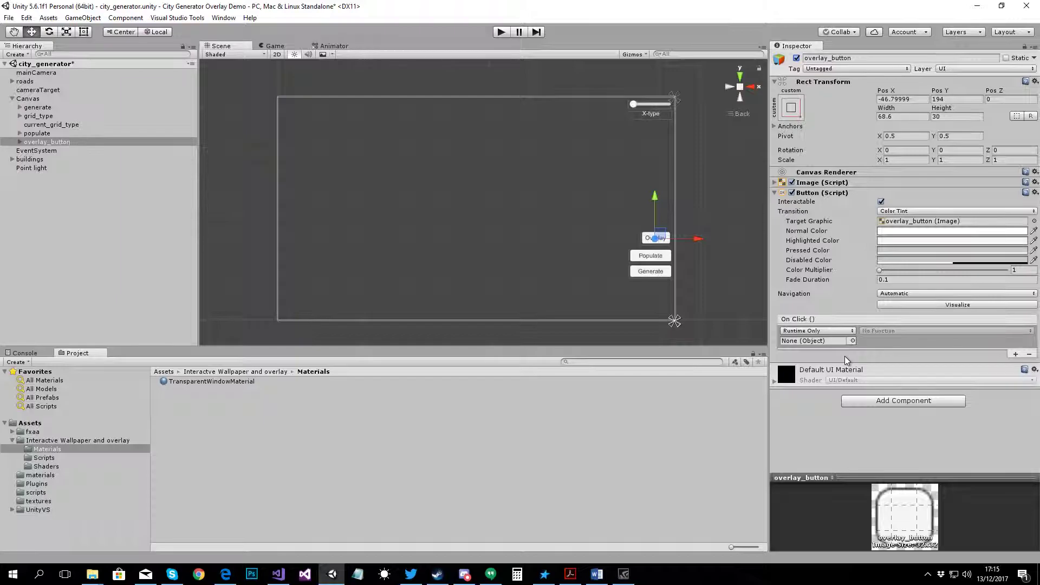
{"action": "left_click", "coordinate": [853, 341]}
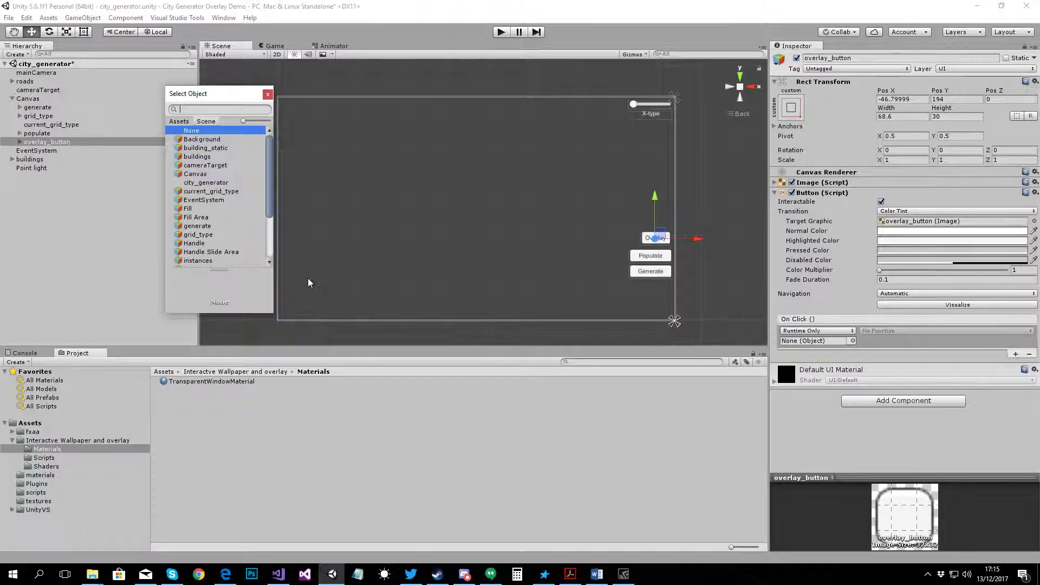
{"action": "left_click_drag", "start_coordinate": [269, 198], "coordinate": [265, 240]}
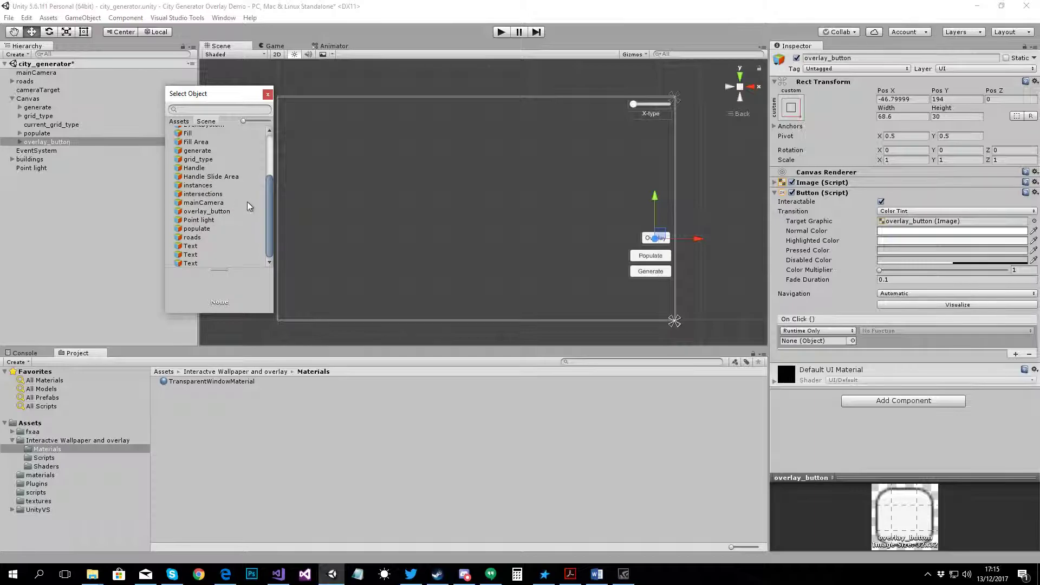
{"action": "double_click", "coordinate": [218, 204]}
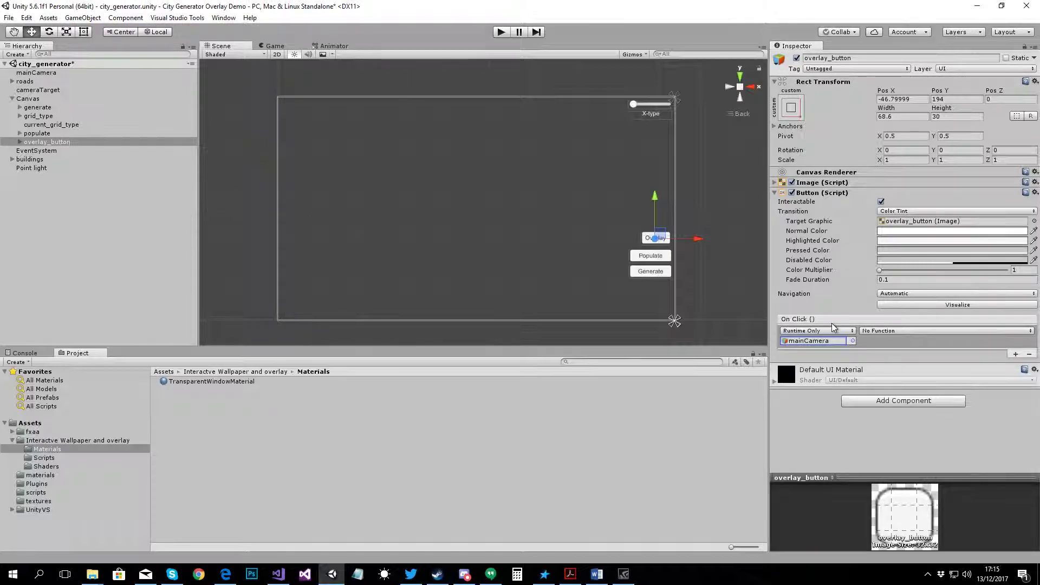
- Set the On Click function to ClickThrough > FlipClickthrough()
{"action": "left_click", "coordinate": [887, 332]}
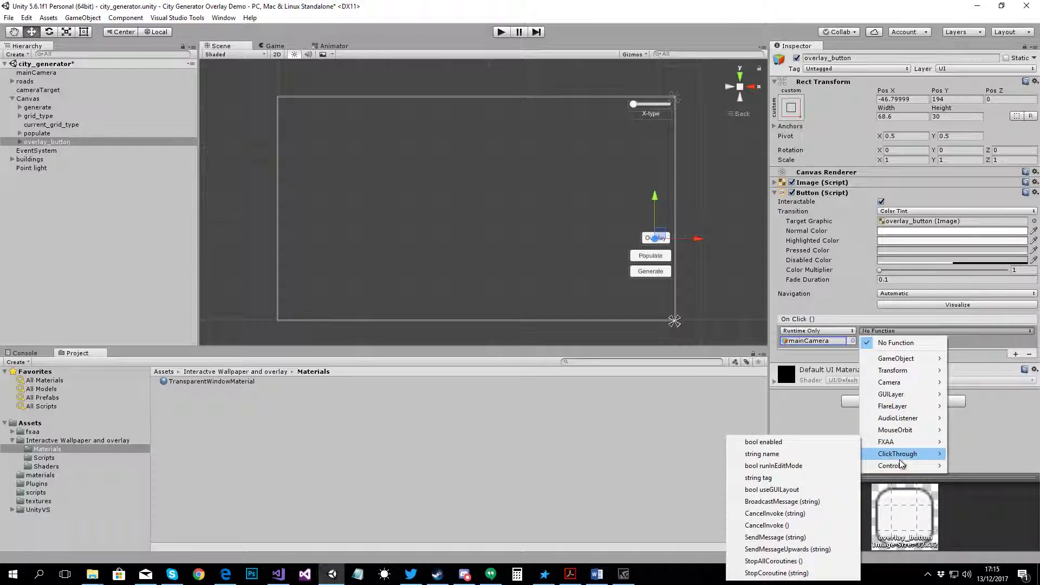
{"action": "mouse_move", "coordinate": [896, 456]}
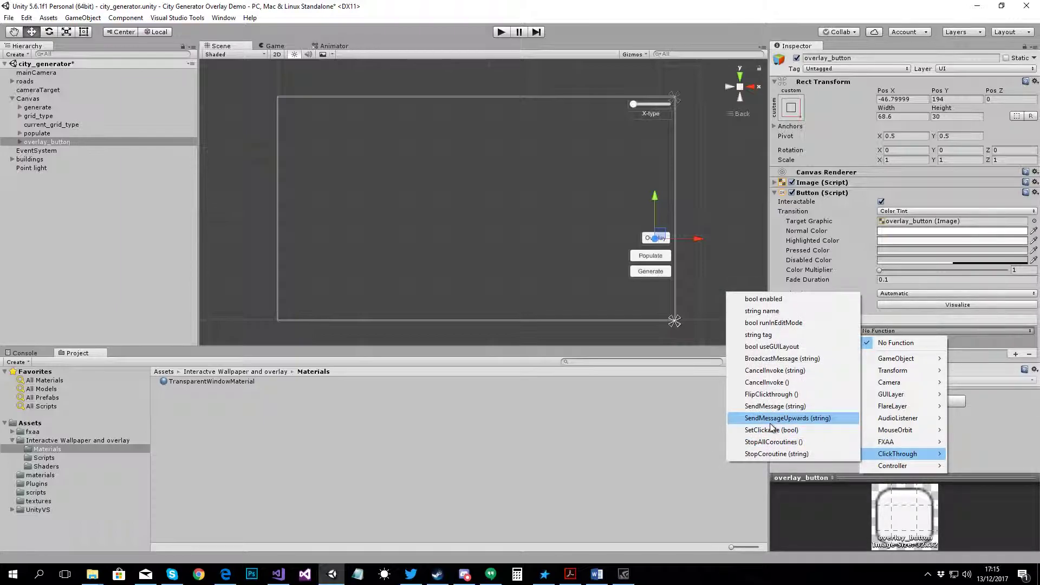
{"action": "left_click", "coordinate": [769, 395]}
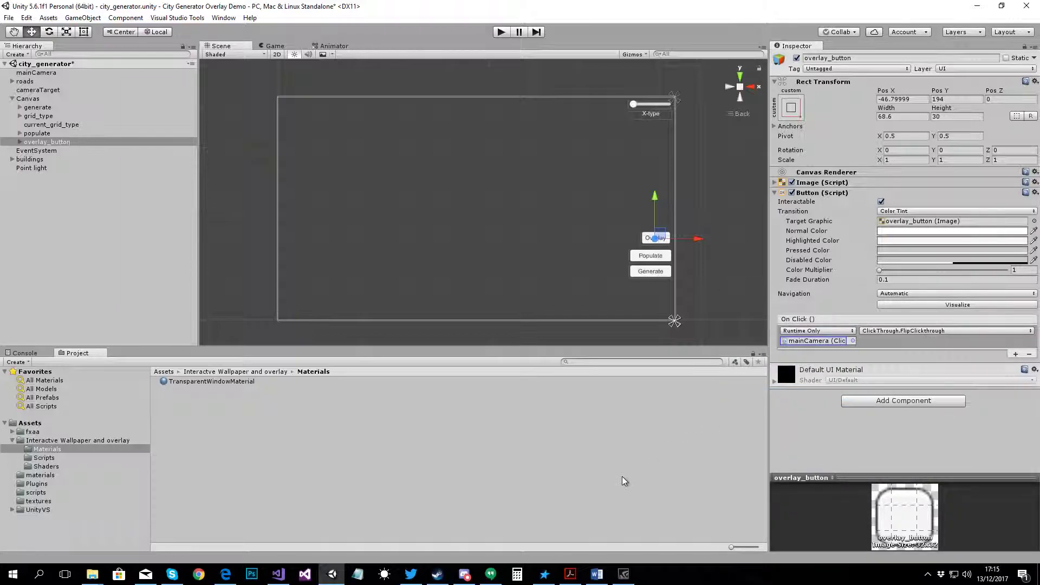
{"action": "left_click", "coordinate": [584, 475]}
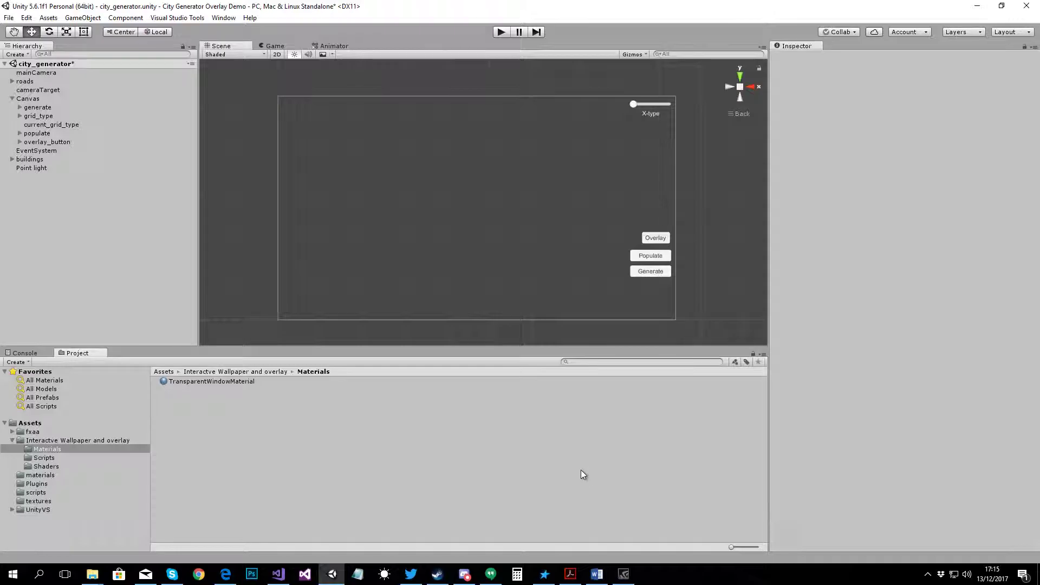
- Assign overlay_button to the Active Indicator field of mainCamera's Controller script
{"action": "left_click", "coordinate": [36, 74]}
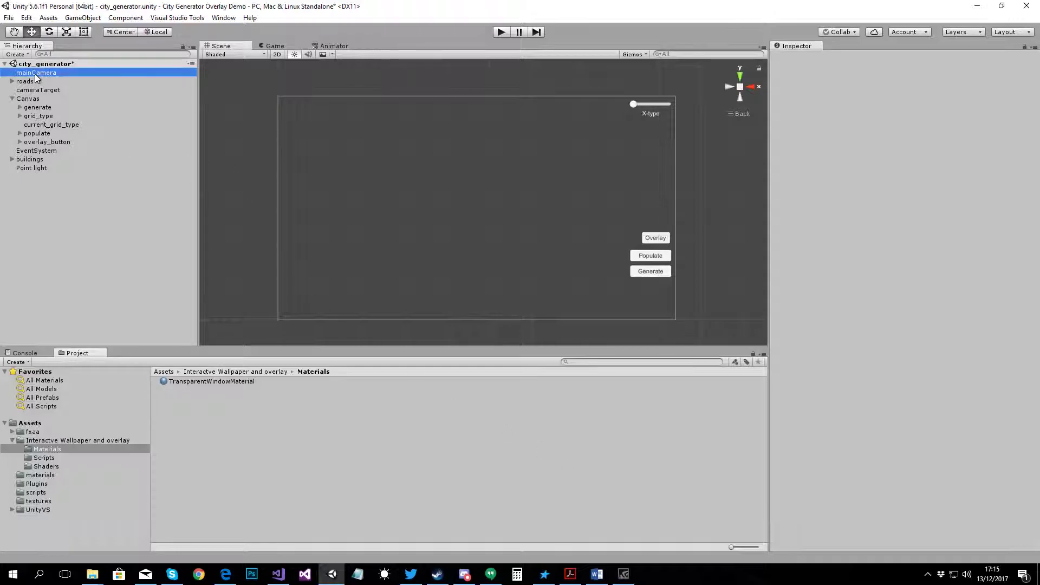
{"action": "left_click", "coordinate": [19, 142]}
{"action": "left_click_drag", "start_coordinate": [48, 144], "coordinate": [908, 464]}
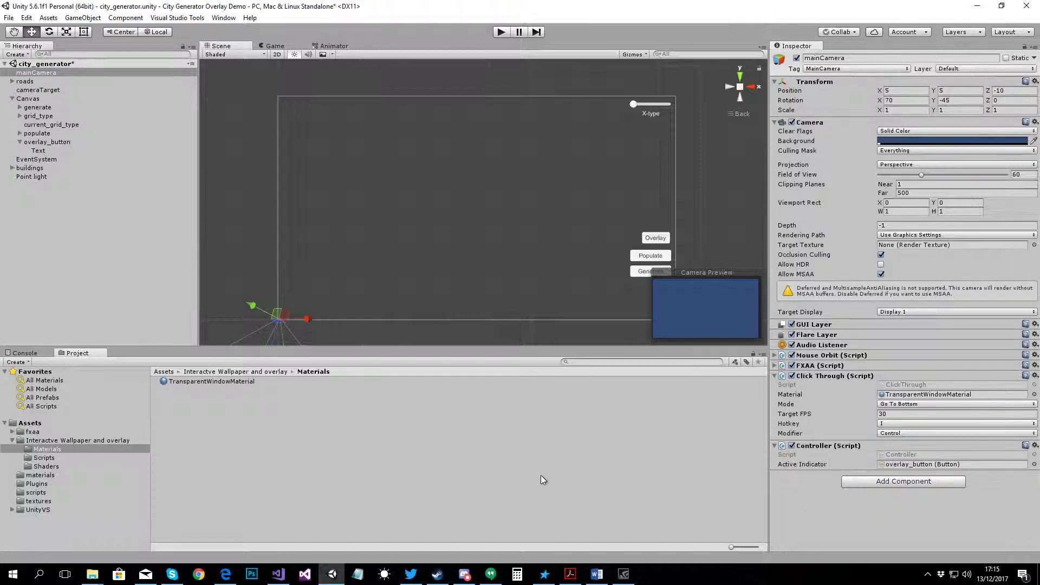
{"action": "left_click", "coordinate": [579, 504]}
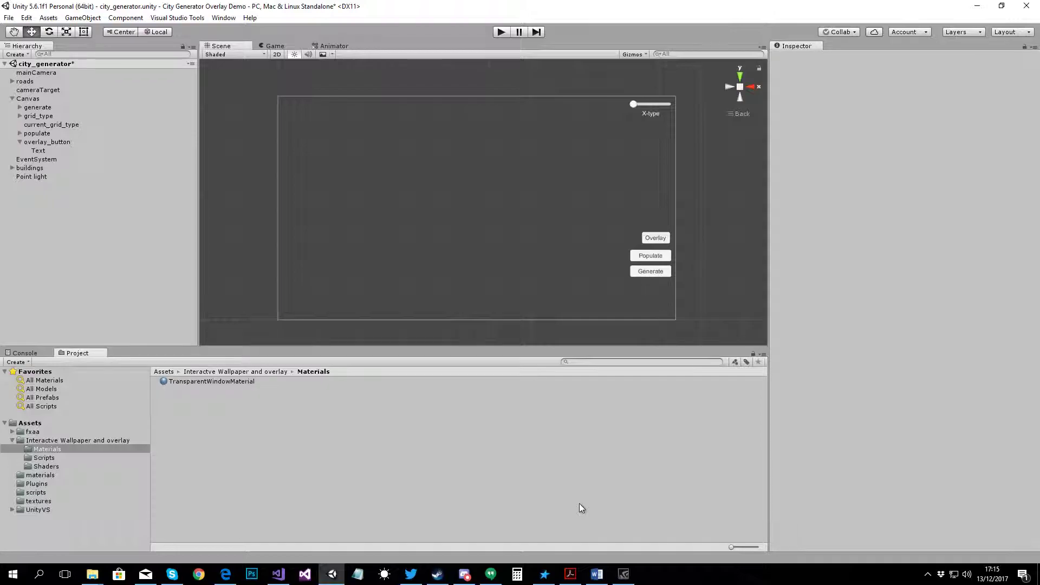
- Check TransparentWindowMaterial's Transparent Color Key (hex 314D79), then reselect mainCamera
{"action": "left_click", "coordinate": [49, 450]}
{"action": "left_click", "coordinate": [206, 381]}
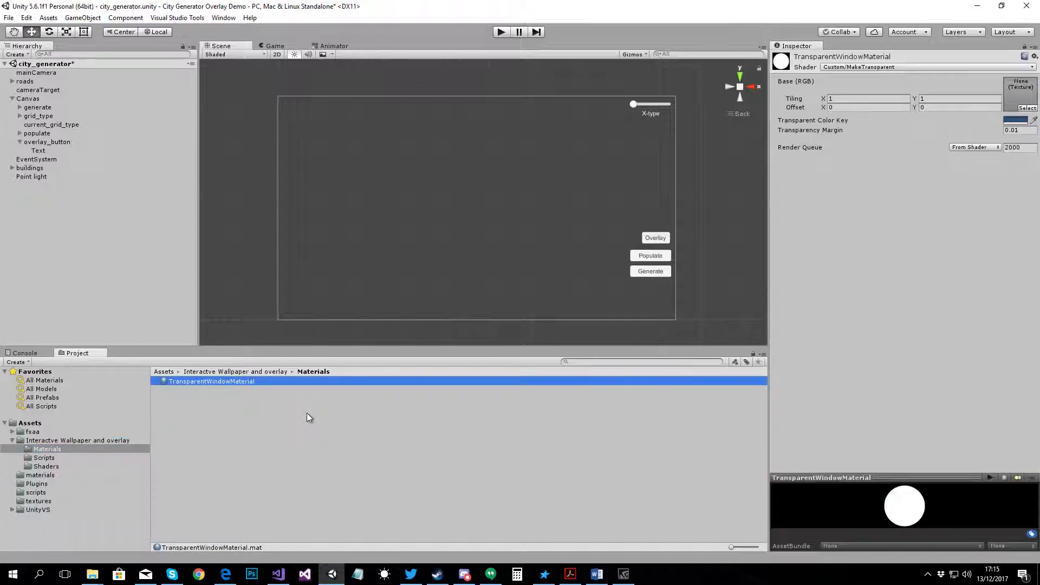
{"action": "left_click", "coordinate": [1017, 120]}
{"action": "mouse_move", "coordinate": [476, 223]}
{"action": "left_mouse_down"}
{"action": "mouse_move", "coordinate": [454, 271]}
{"action": "mouse_move", "coordinate": [449, 200]}
{"action": "mouse_move", "coordinate": [457, 249]}
{"action": "mouse_move", "coordinate": [463, 217]}
{"action": "left_mouse_up"}
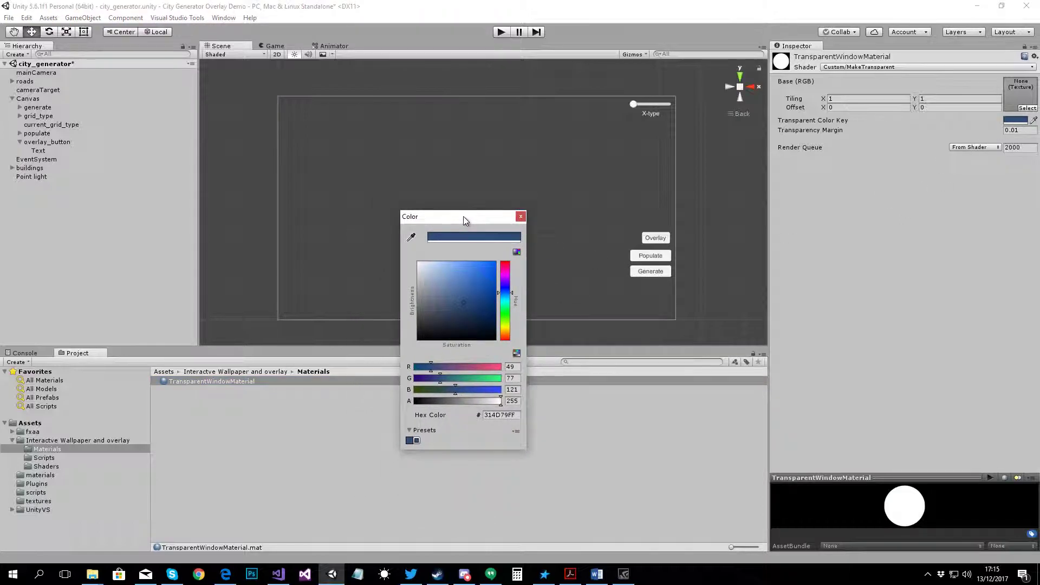
{"action": "left_click", "coordinate": [521, 217]}
{"action": "left_click", "coordinate": [55, 72]}
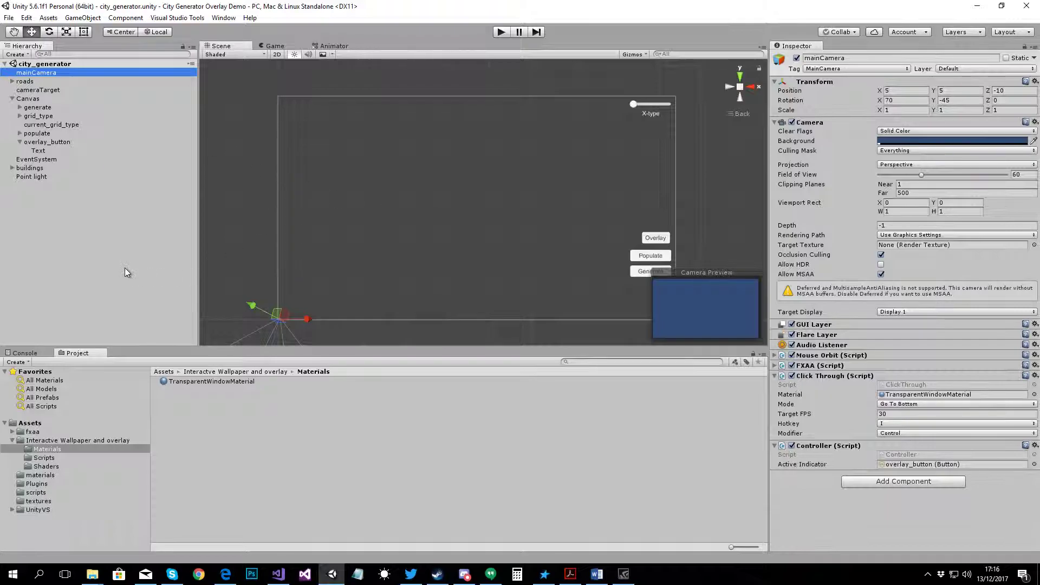
- Build and run the City Generator project, then minimize the Unity editor to reveal the desktop
{"action": "left_click", "coordinate": [8, 17]}
{"action": "left_click", "coordinate": [52, 136]}
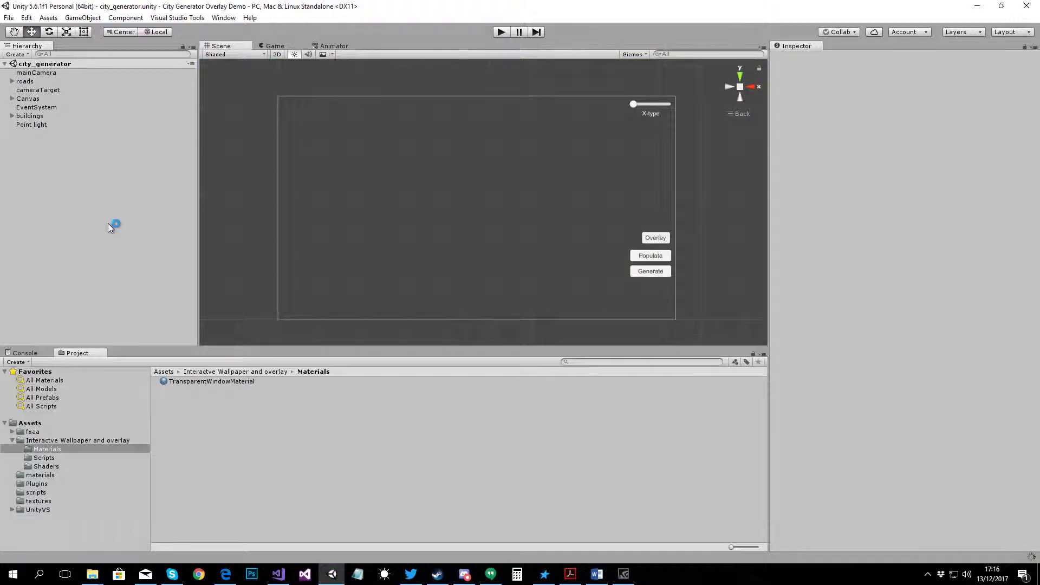
{"action": "left_click", "coordinate": [977, 5]}
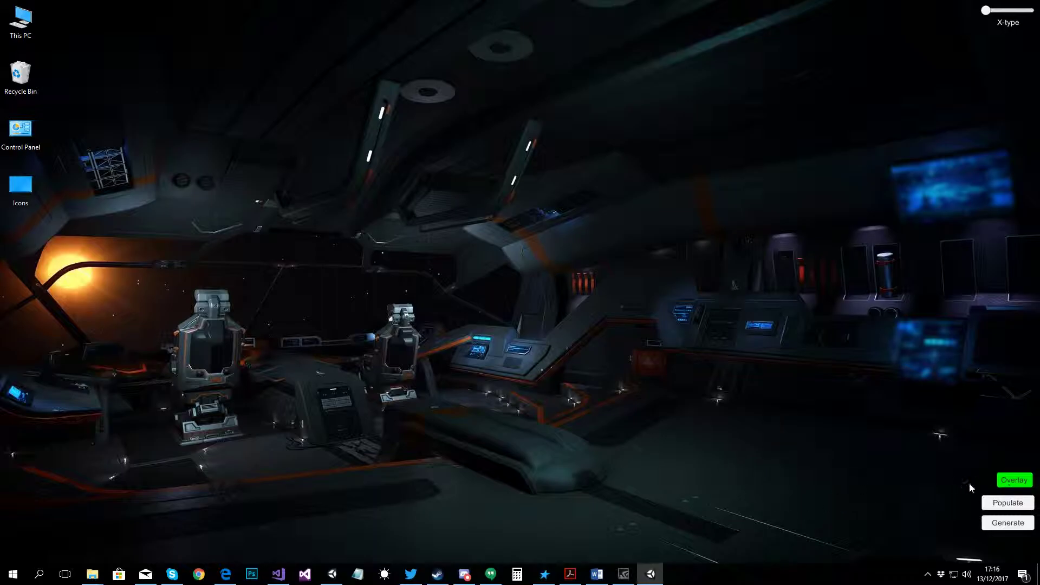
- Generate a road grid and populate it with white block buildings
{"action": "left_click", "coordinate": [1003, 523]}
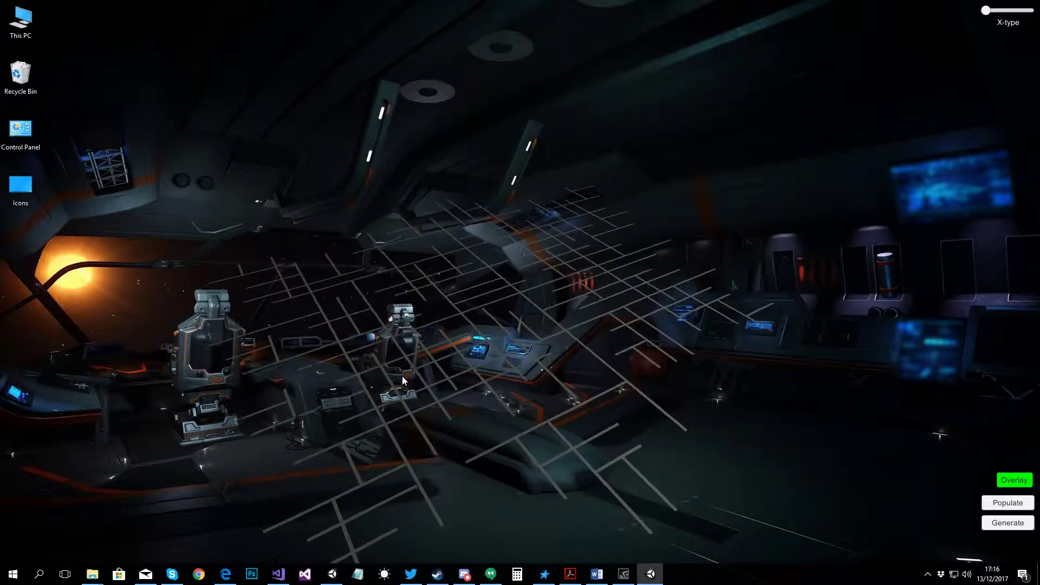
{"action": "left_click", "coordinate": [1008, 503]}
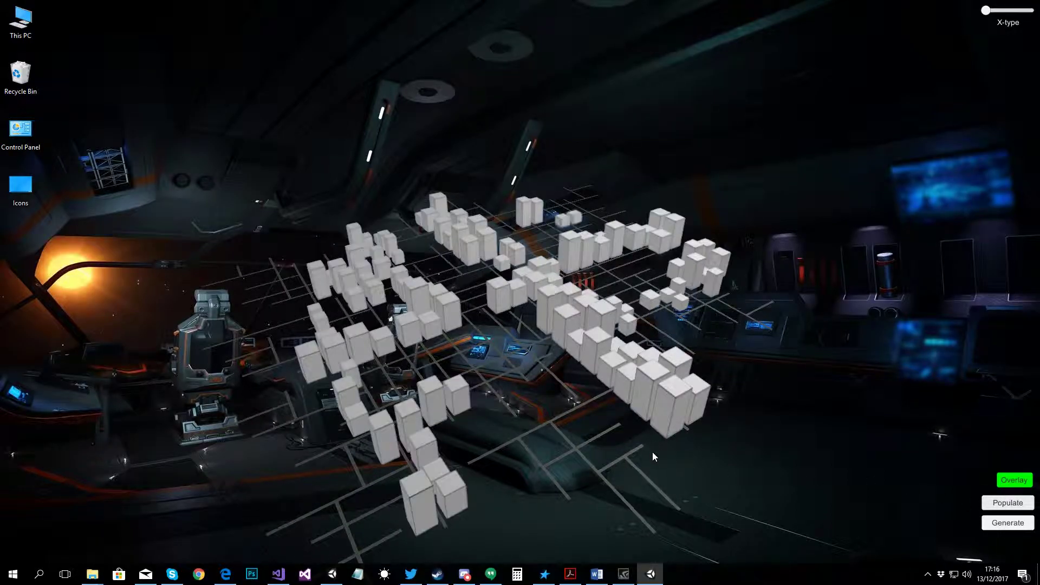
{"action": "left_click_drag", "start_coordinate": [683, 463], "coordinate": [458, 436]}
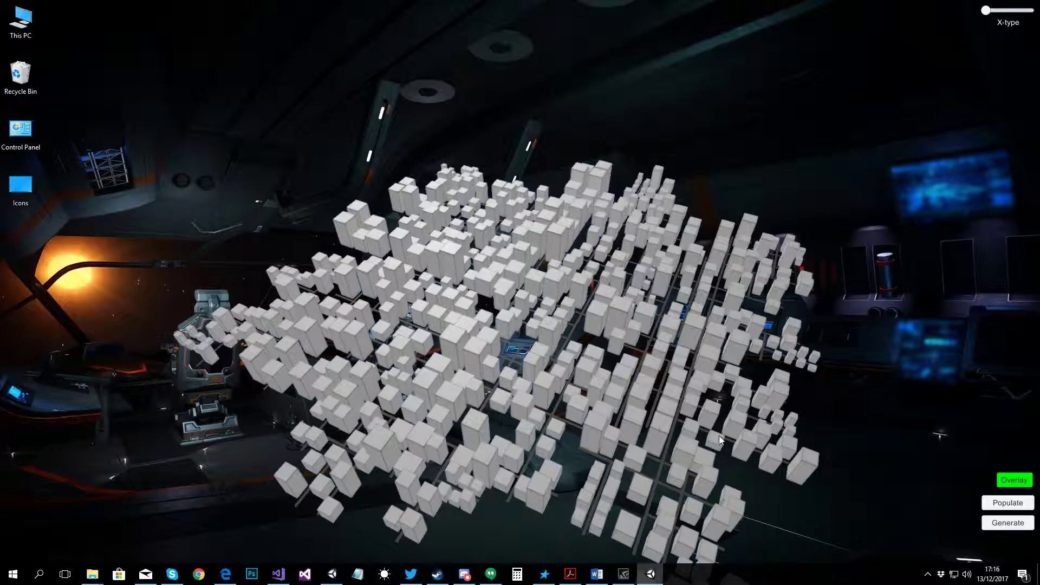
- Orbit the city to a new angle and switch overlay mode on
{"action": "left_click_drag", "start_coordinate": [745, 426], "coordinate": [515, 421]}
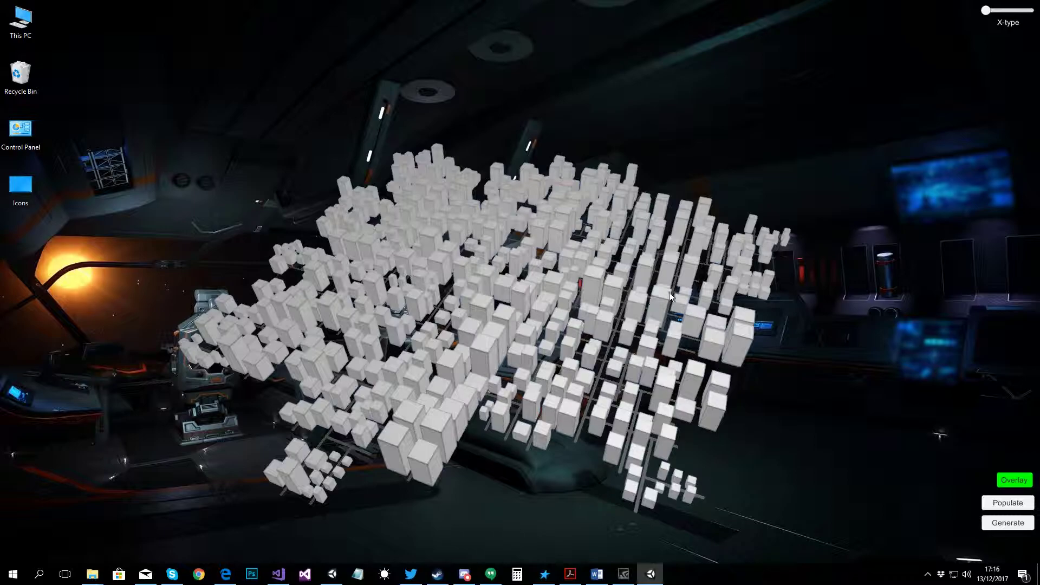
{"action": "left_click_drag", "start_coordinate": [670, 297], "coordinate": [438, 315]}
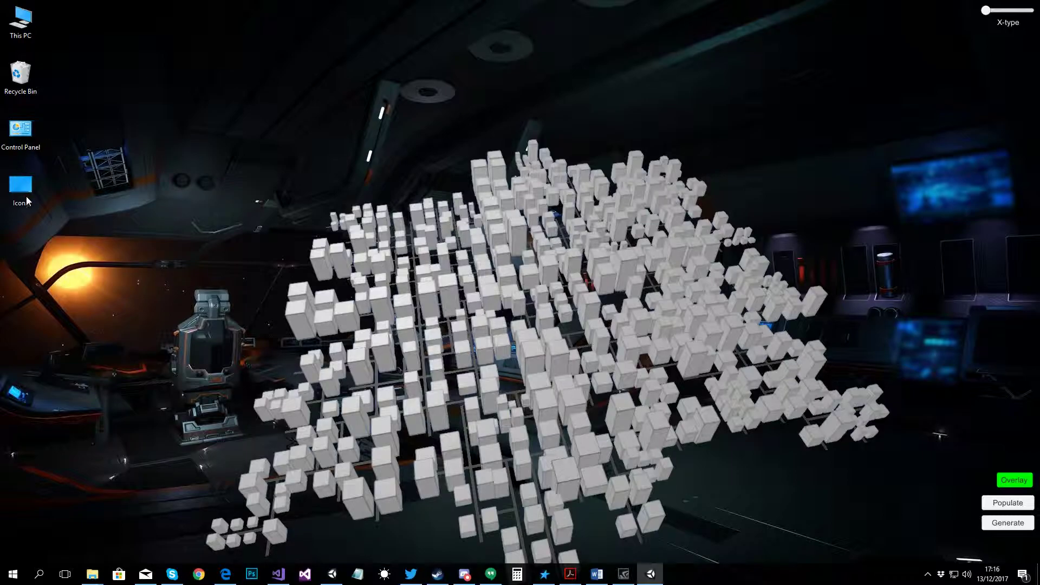
{"action": "left_click", "coordinate": [1014, 482]}
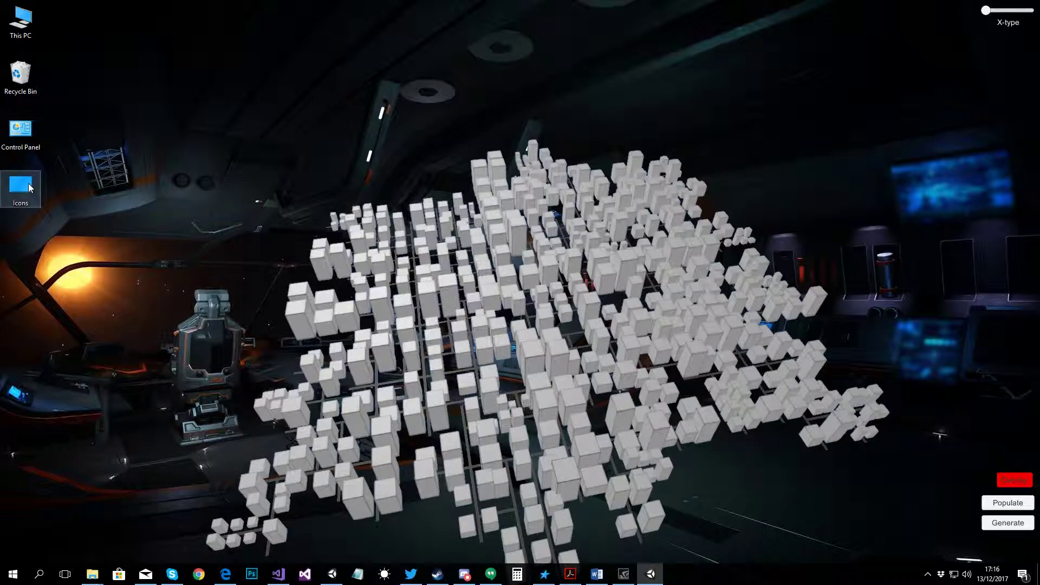
- Show and then hide the Visual Studio window from the taskbar beneath the overlay
{"action": "left_click", "coordinate": [304, 572]}
{"action": "left_click", "coordinate": [304, 571]}
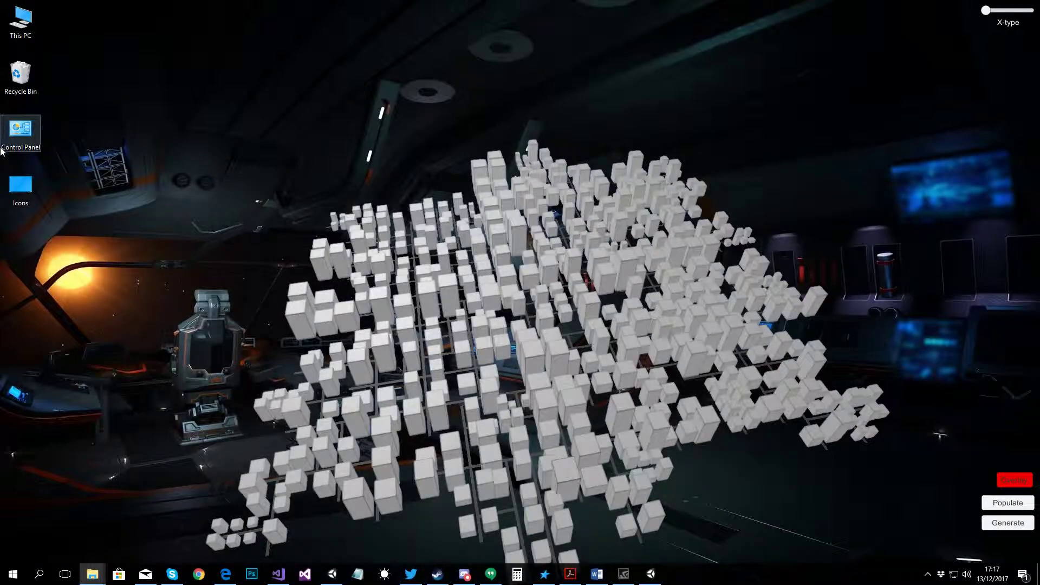